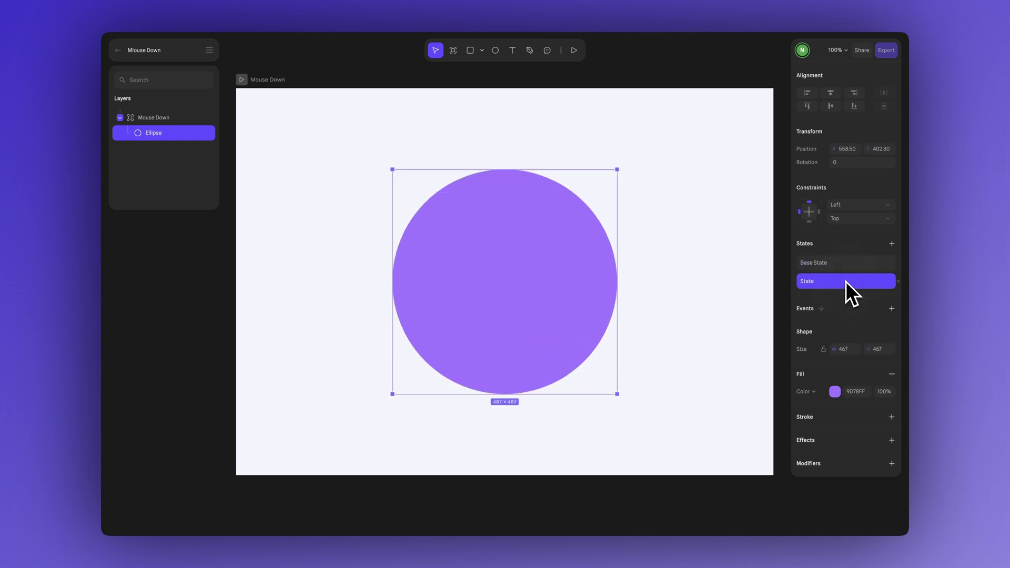
Change the ellipse's fill in the second state, State, to pink FF78FE.
click(835, 392)
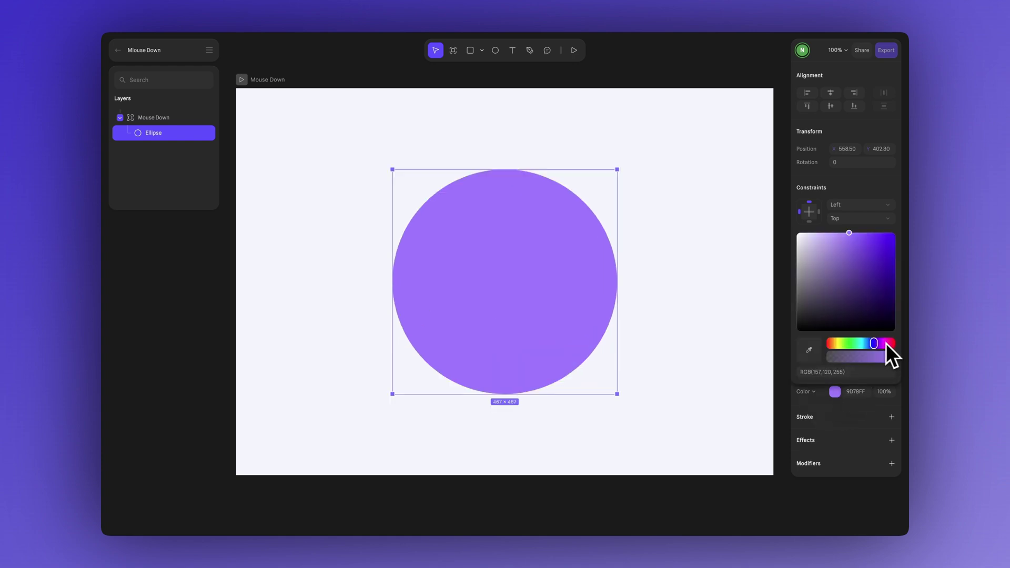
drag(876, 349, 879, 348)
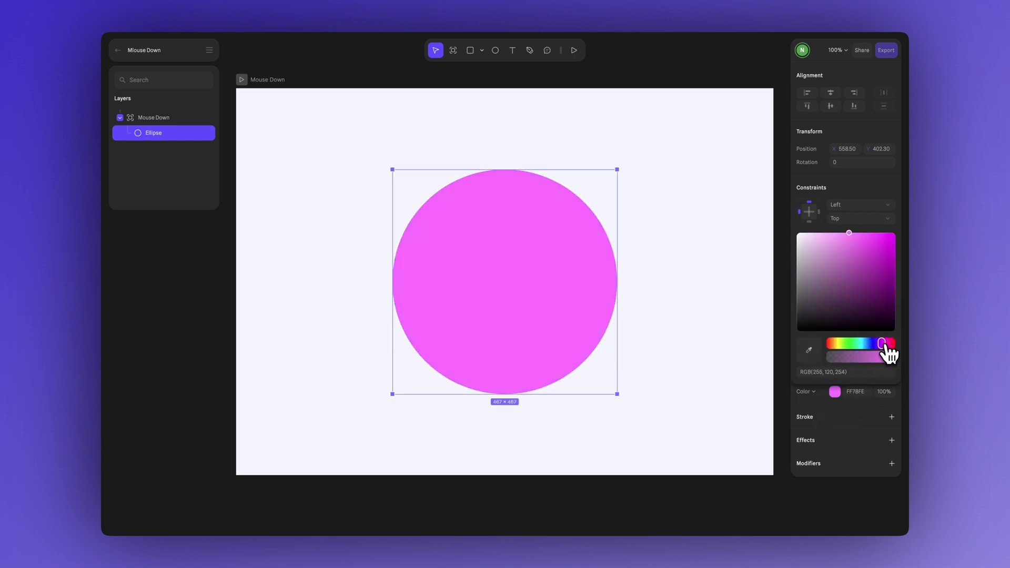
click(847, 184)
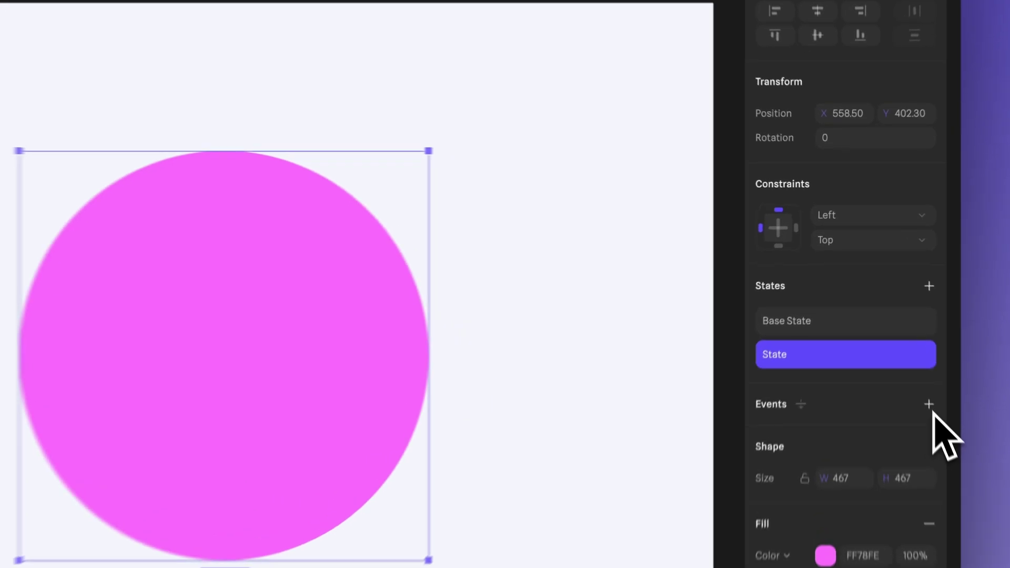
Add a Mouse Down event to the ellipse and keep its trigger as On this Object.
click(892, 309)
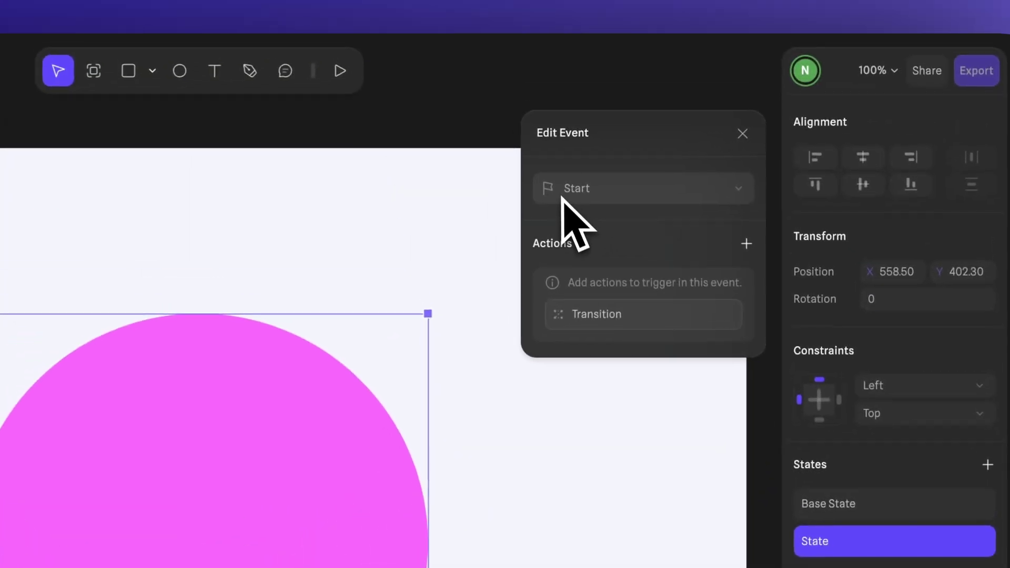
click(675, 195)
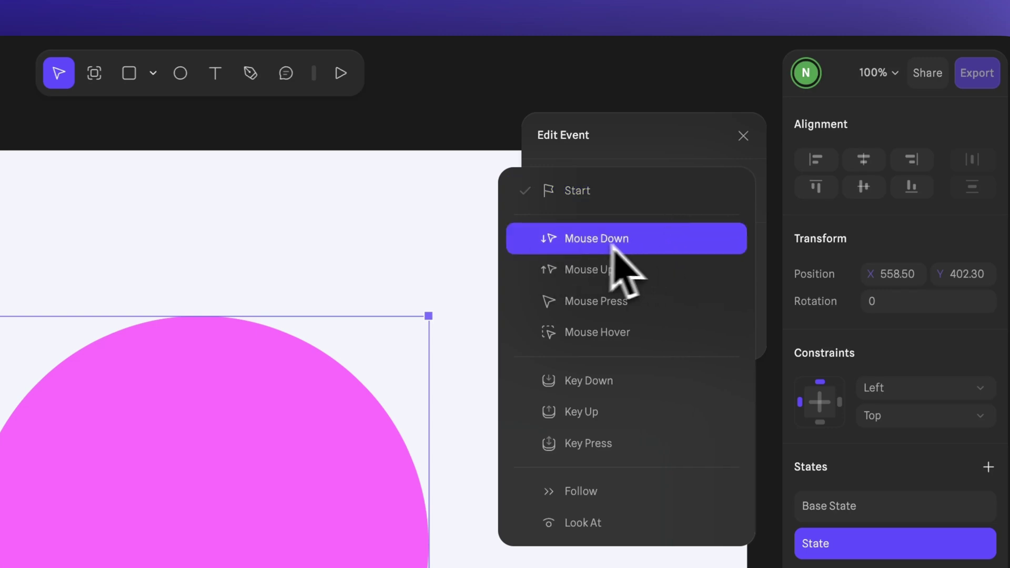
click(678, 247)
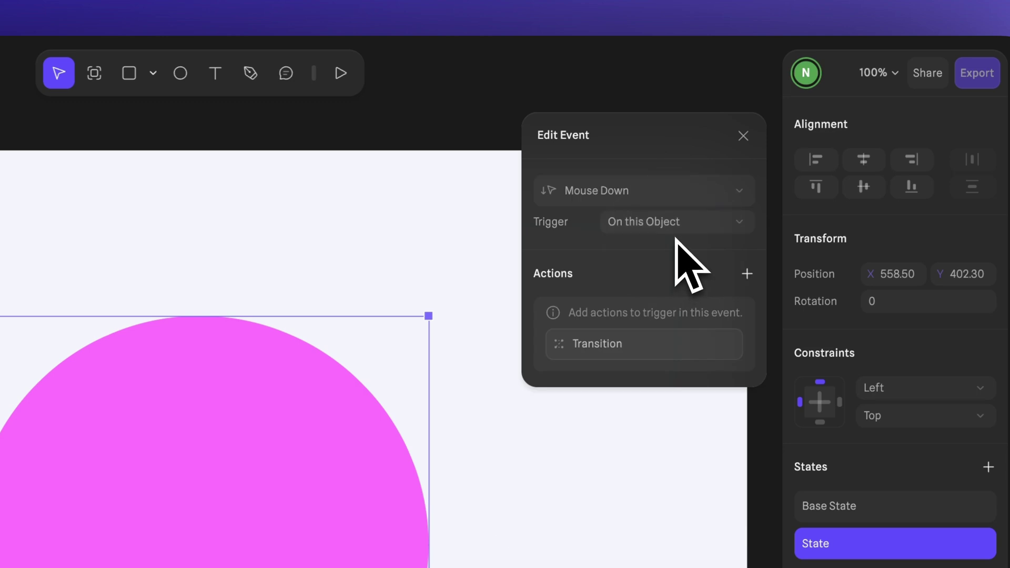
click(690, 221)
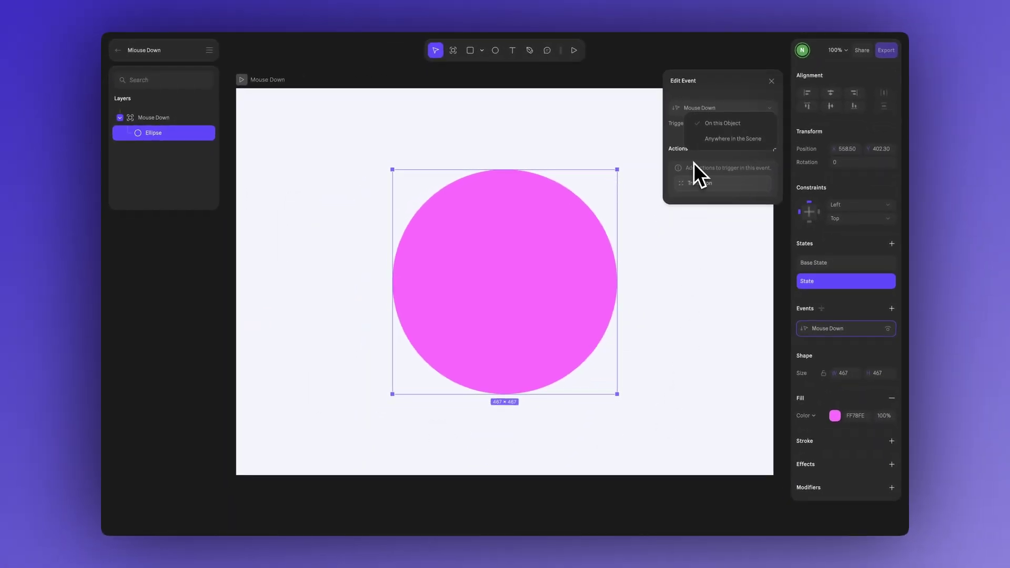
click(754, 125)
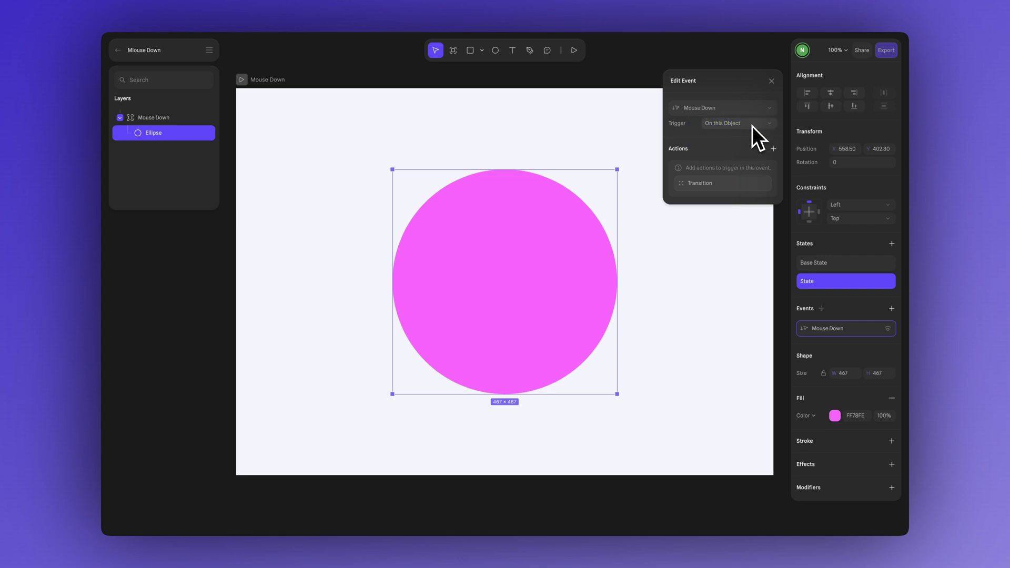
Add a Transition action to the event, going from Base State to State in 0.30 with the mode kept at Once.
click(709, 185)
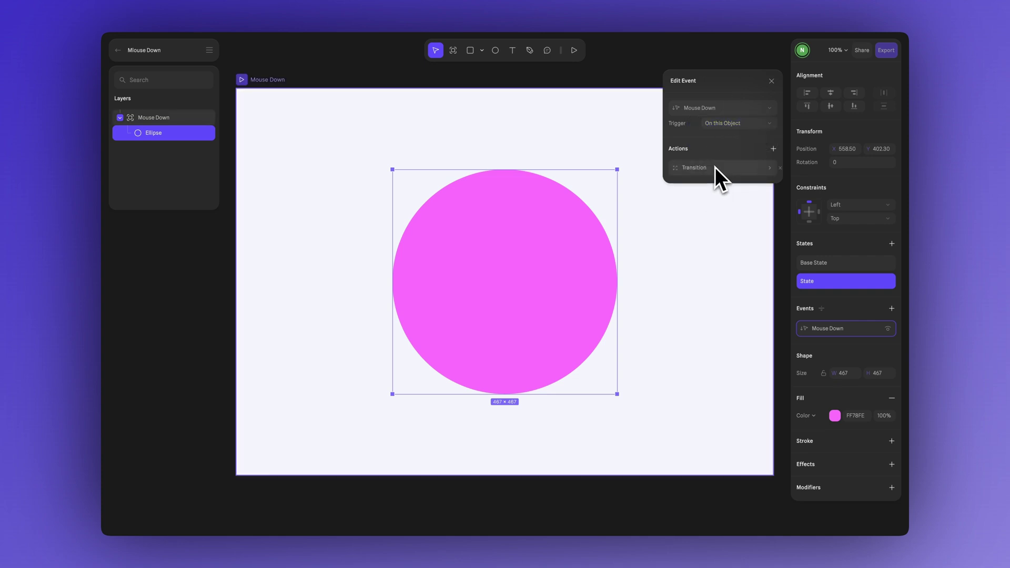
click(716, 168)
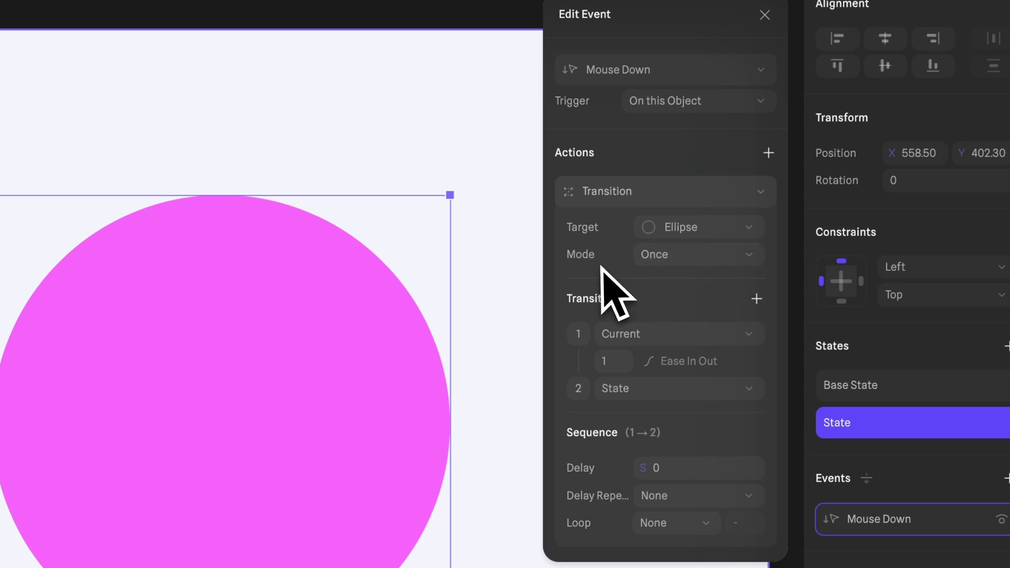
click(749, 256)
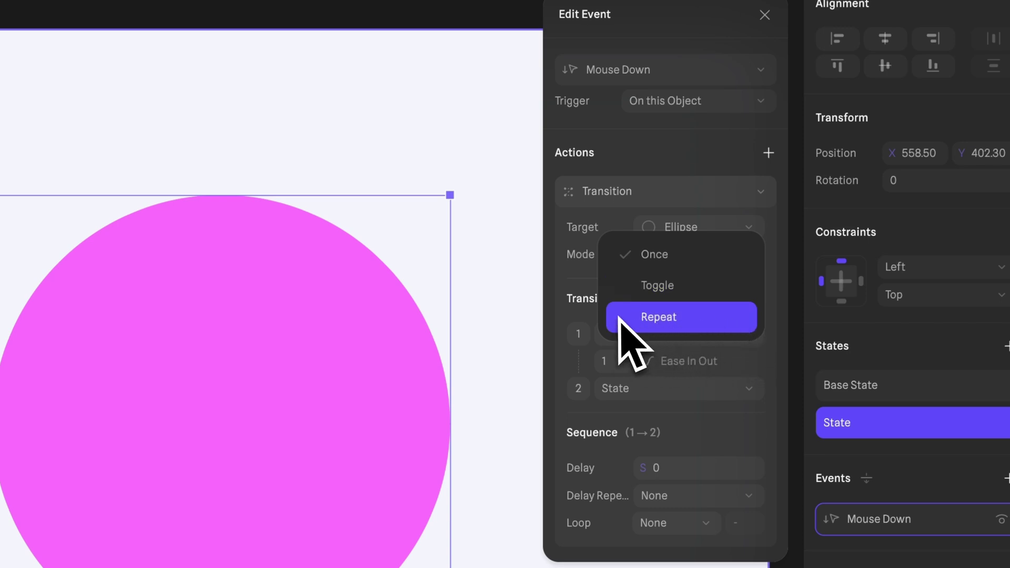
click(583, 276)
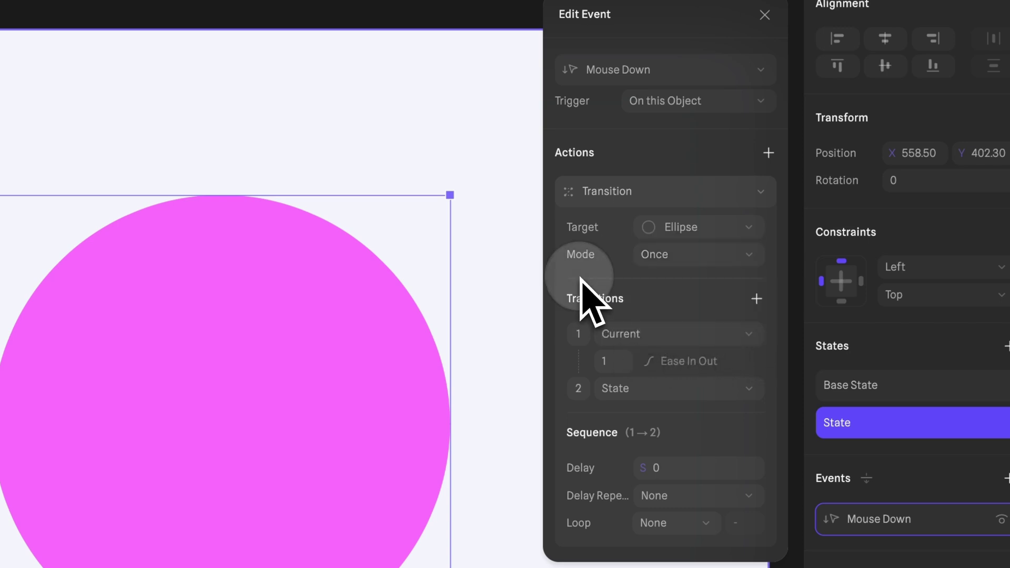
click(662, 342)
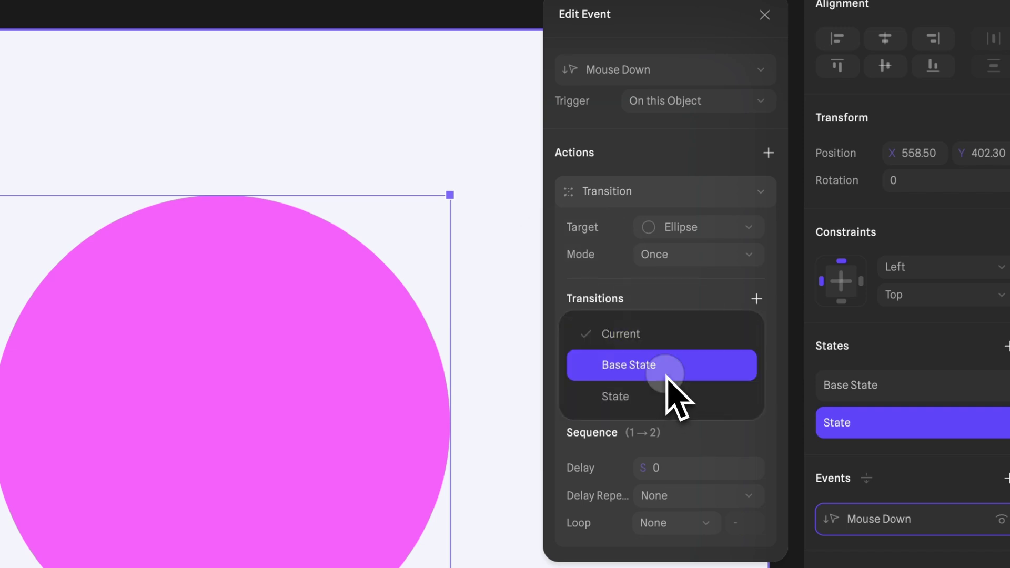
click(665, 363)
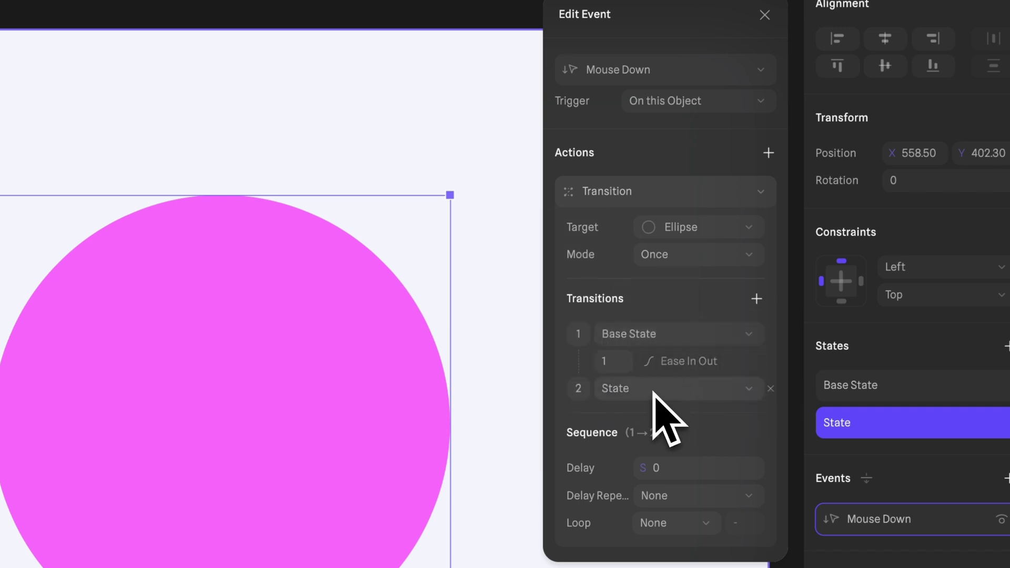
click(618, 367)
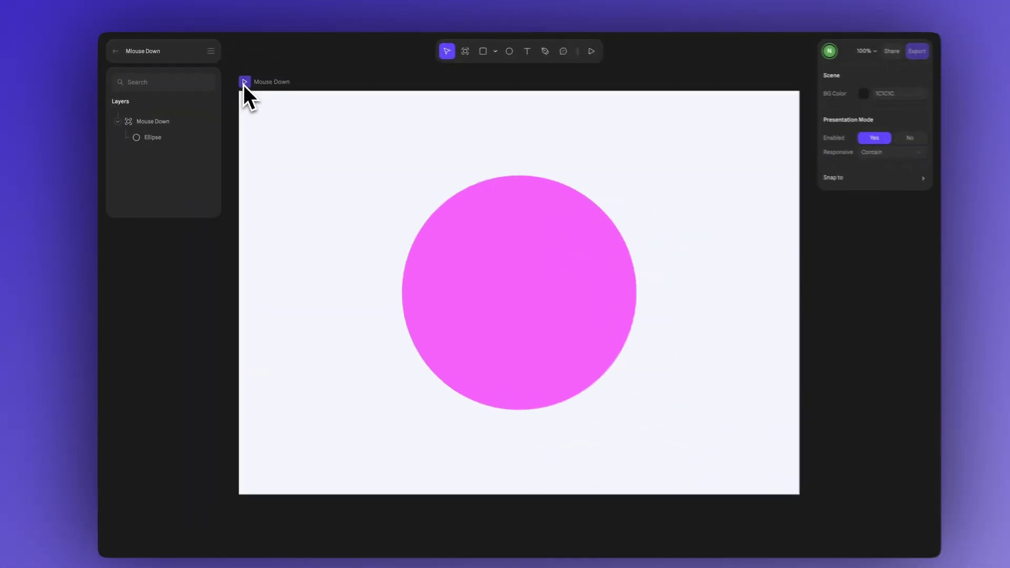
Preview the Mouse Down frame, trigger the one-time transition on the ellipse, and exit the preview.
click(296, 131)
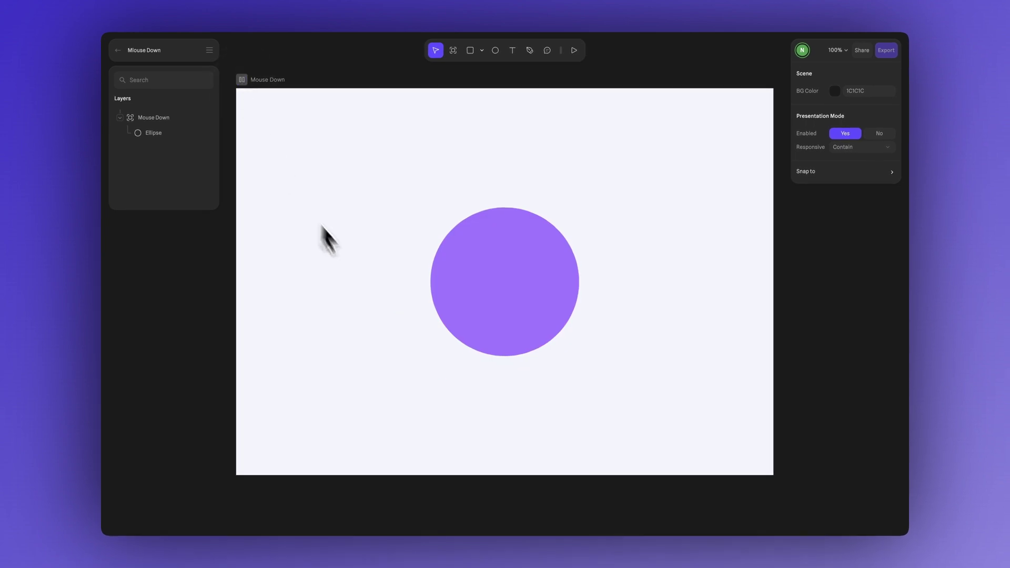
click(506, 282)
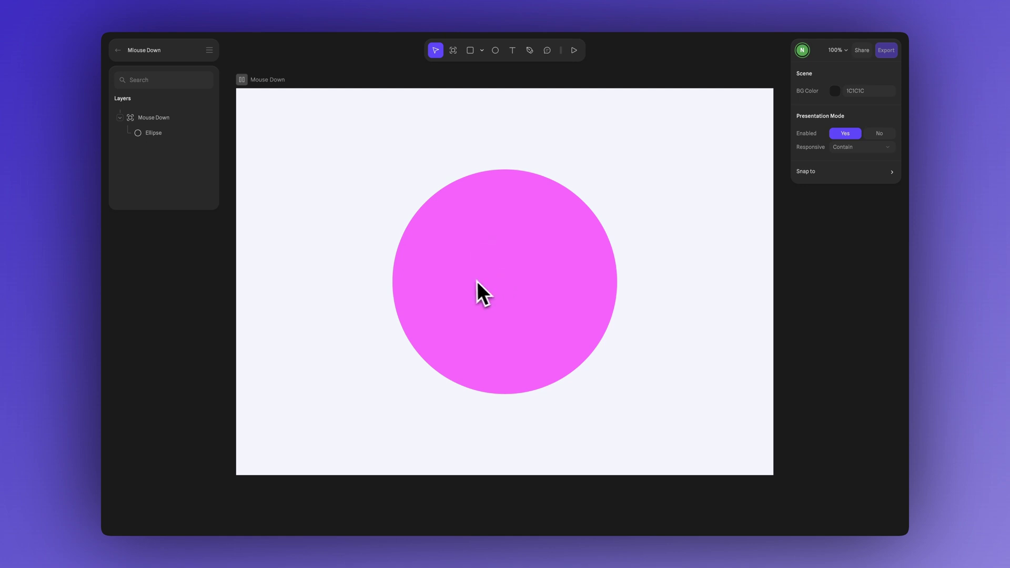
click(243, 80)
Set the mode of the ellipse's Mouse Down transition to Toggle.
click(507, 261)
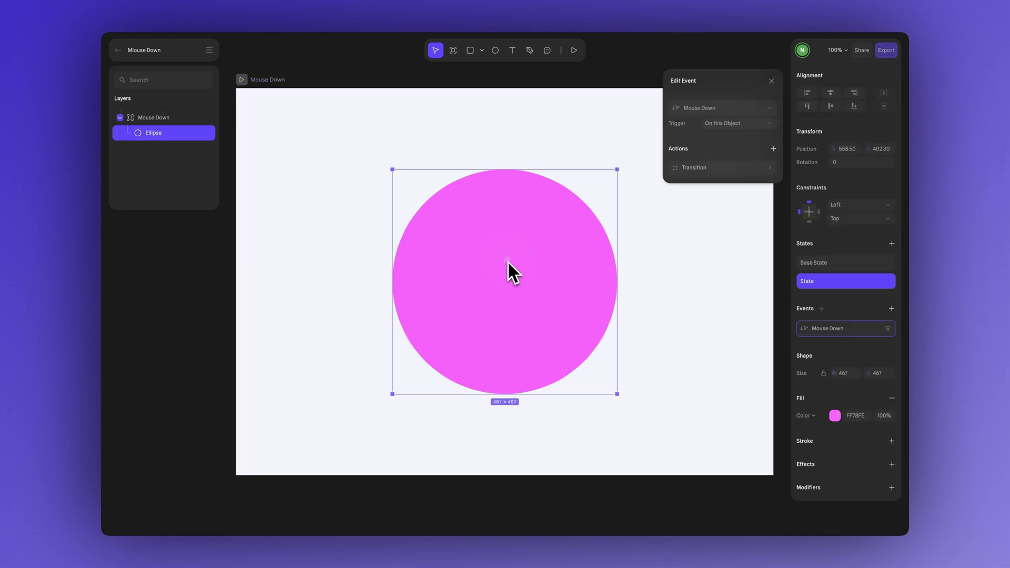
click(700, 167)
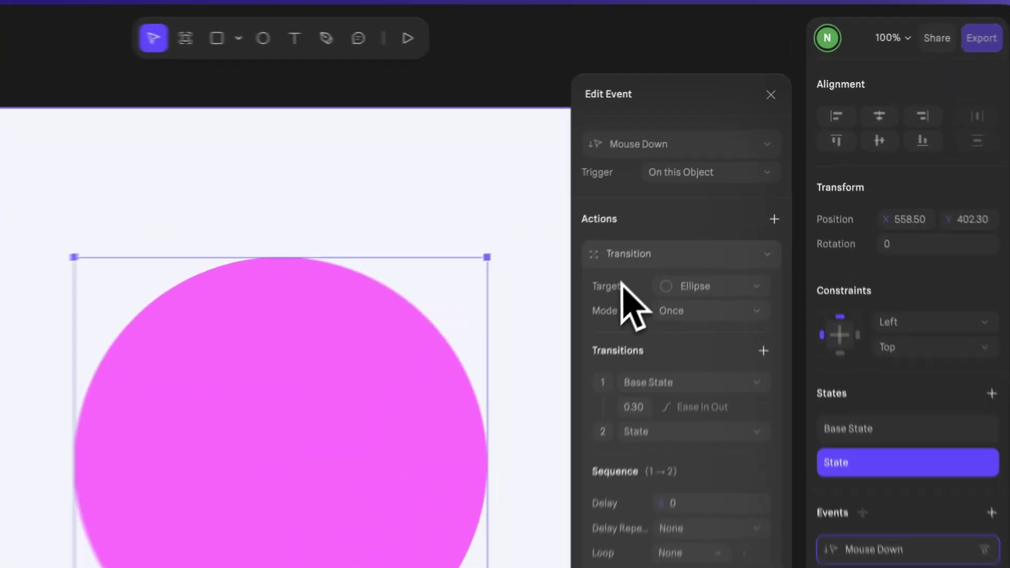
click(749, 311)
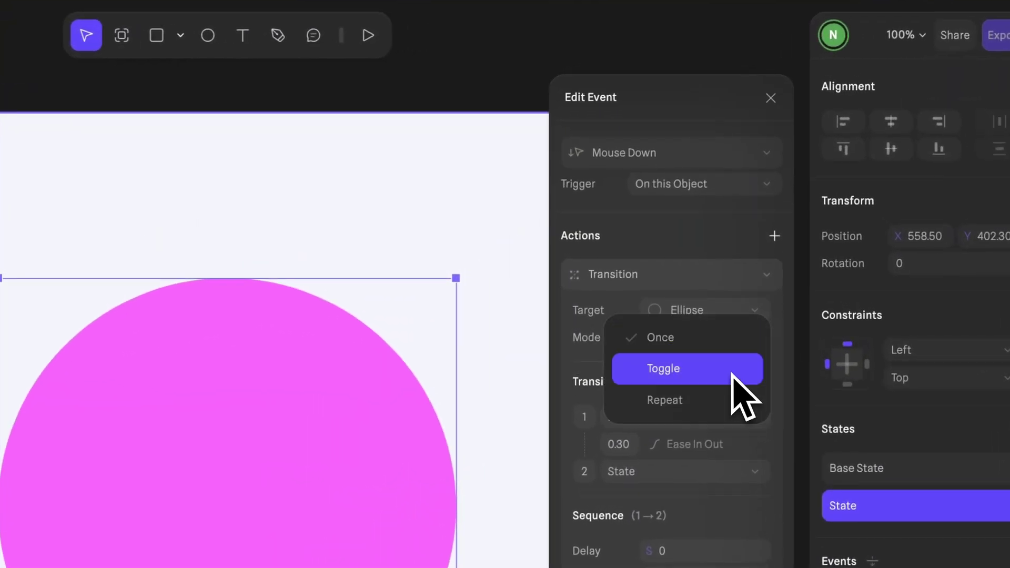
click(733, 373)
click(210, 131)
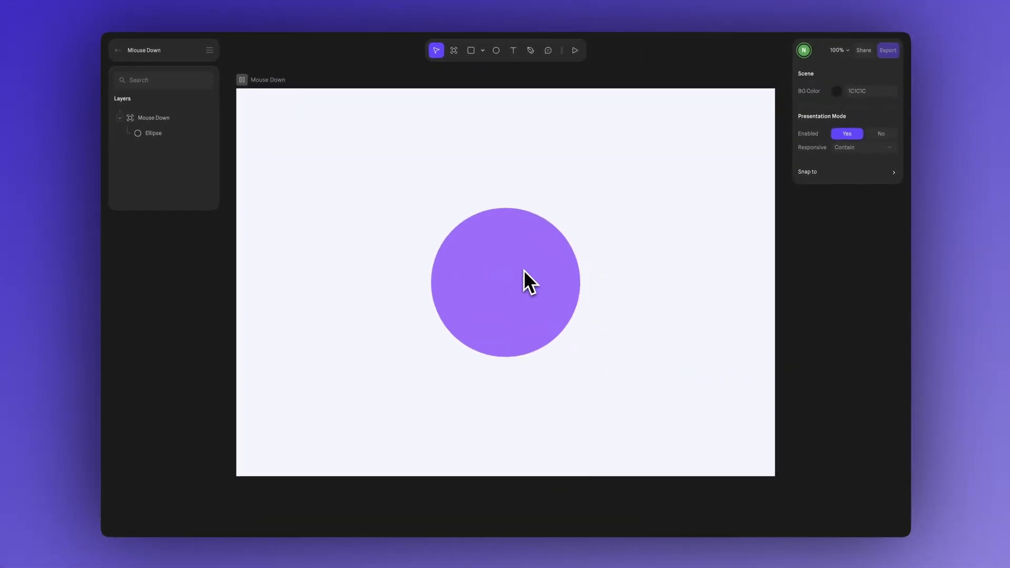
Test the toggling transition in the frame preview by triggering the ellipse several times, and exit the preview.
click(884, 520)
click(523, 270)
click(523, 269)
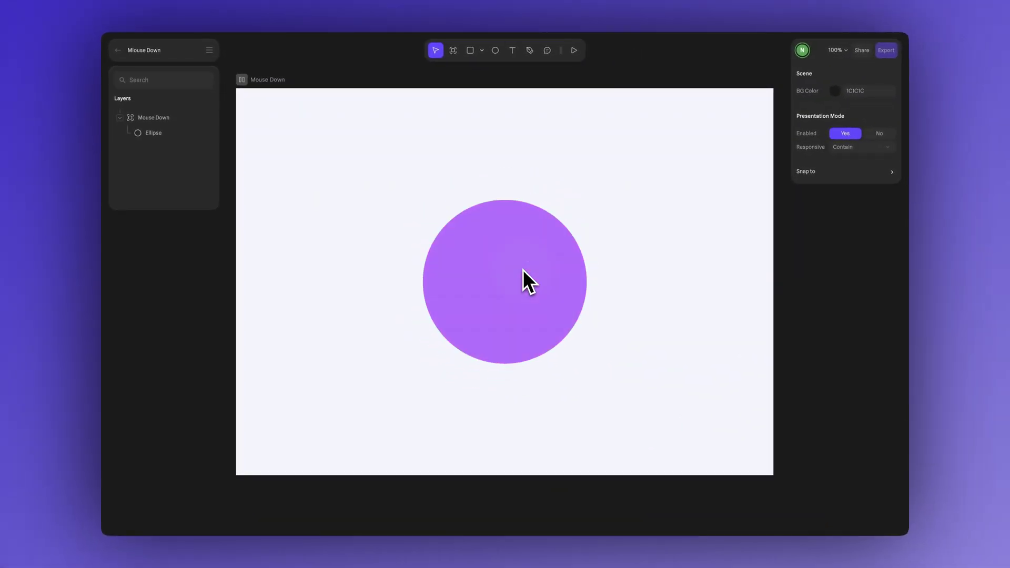
click(523, 269)
click(523, 269)
click(523, 270)
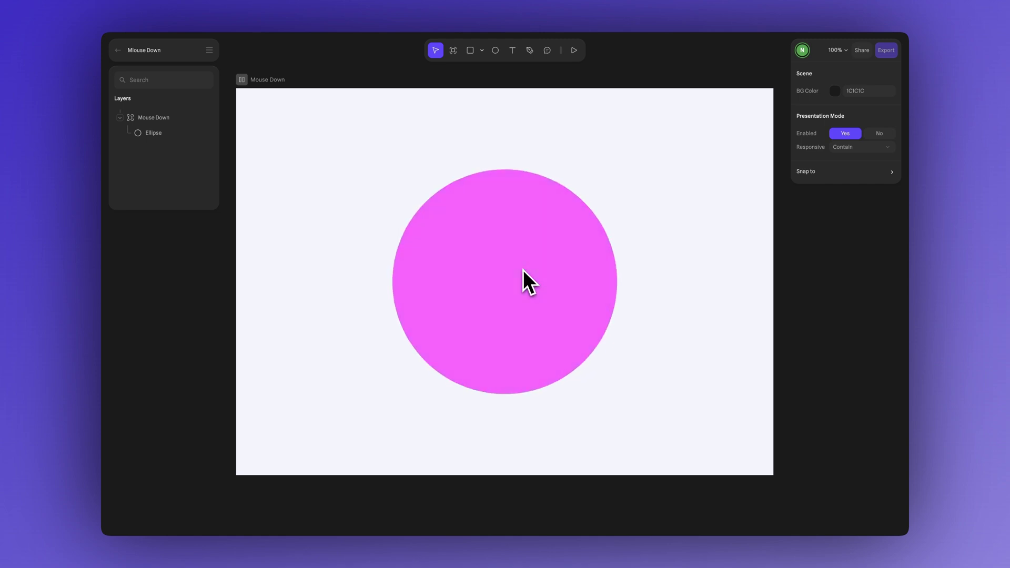
click(514, 271)
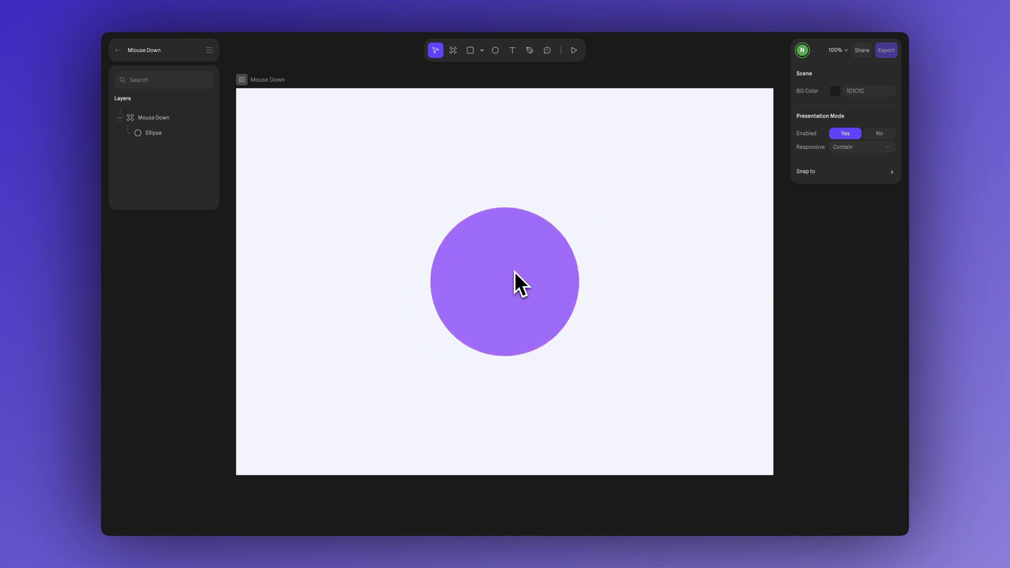
click(243, 80)
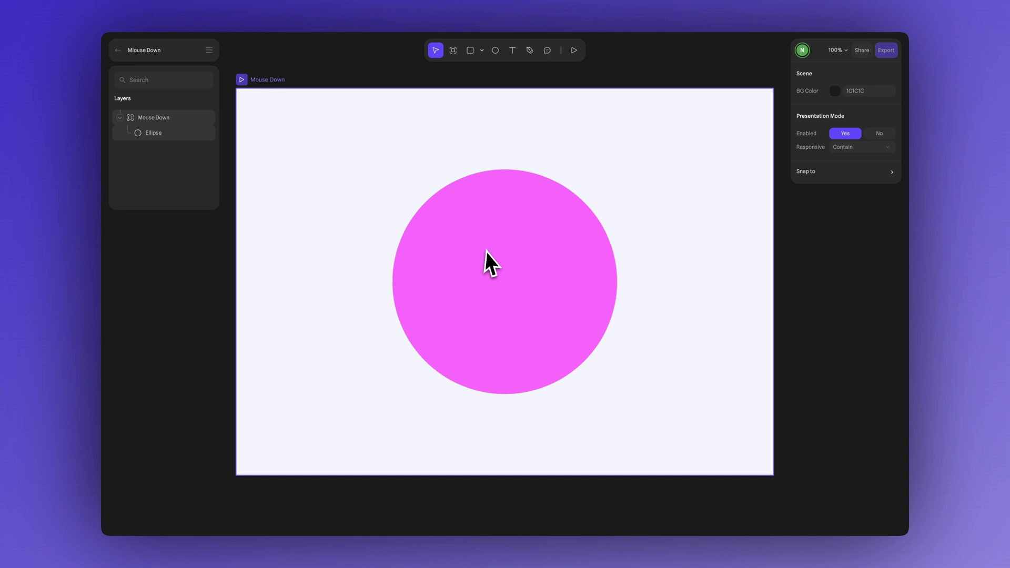
Set the mode of the ellipse's Mouse Down transition to Repeat.
click(487, 250)
click(700, 167)
click(731, 200)
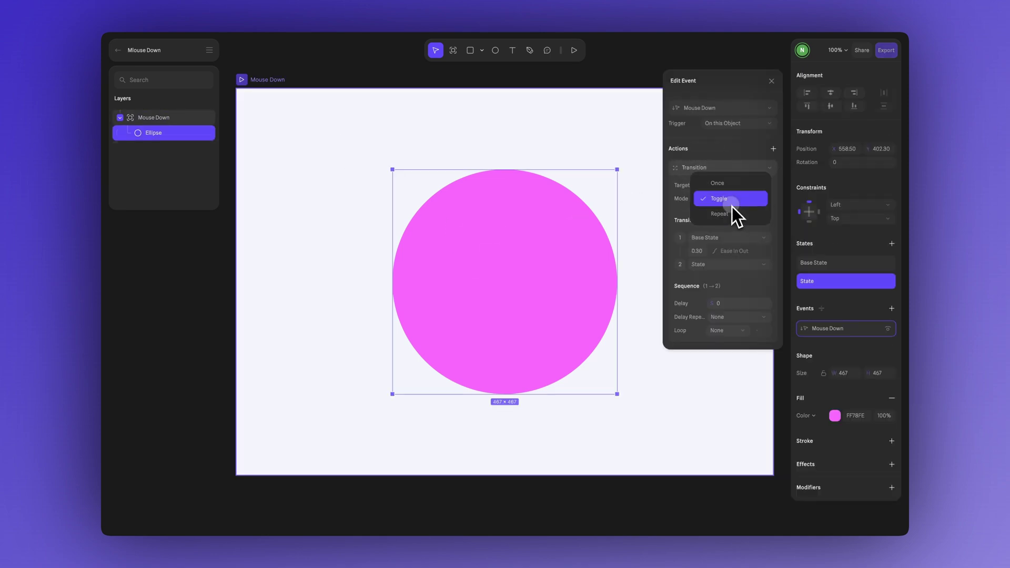
click(731, 214)
click(503, 141)
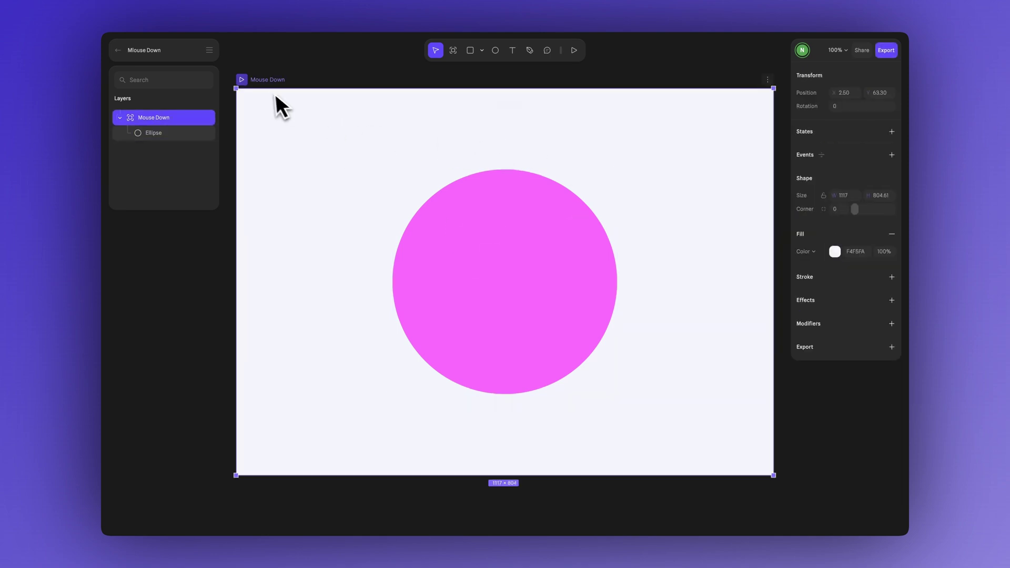
Preview the frame, trigger the repeating transition on the ellipse, and exit the preview.
click(242, 80)
click(526, 264)
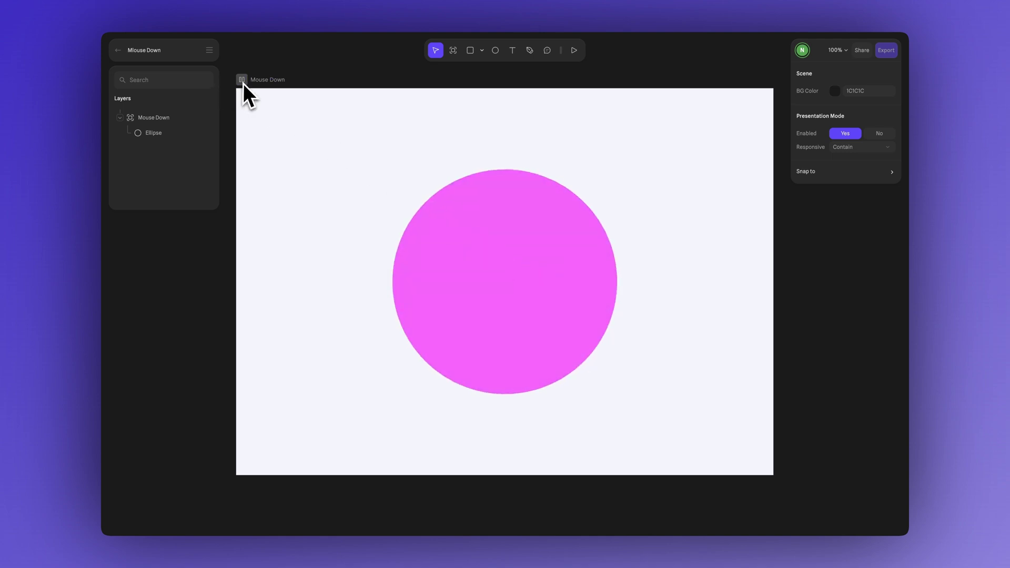
click(243, 81)
Set the ellipse's transition mode back to Toggle and its Mouse Down trigger to Anywhere in the Scene.
click(513, 250)
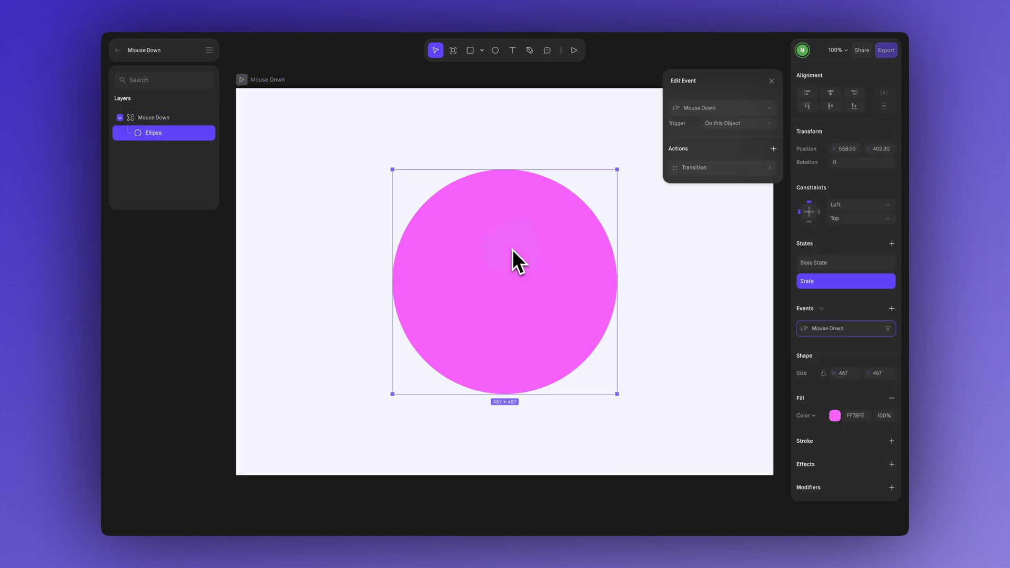
click(722, 167)
click(739, 201)
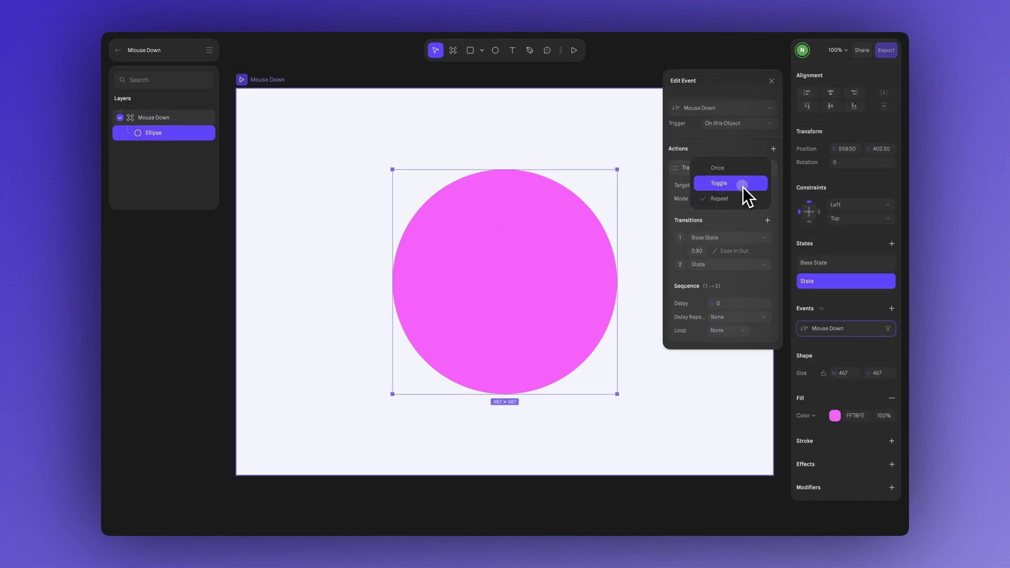
click(743, 186)
click(734, 124)
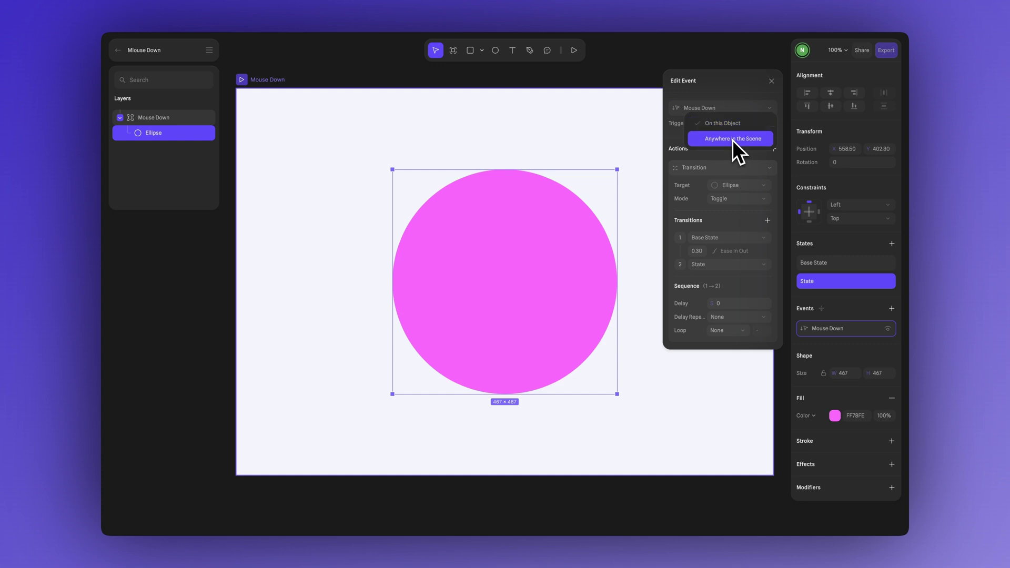
click(732, 138)
click(611, 127)
Preview the frame and test the scene-wide trigger on several empty spots around the ellipse.
click(242, 80)
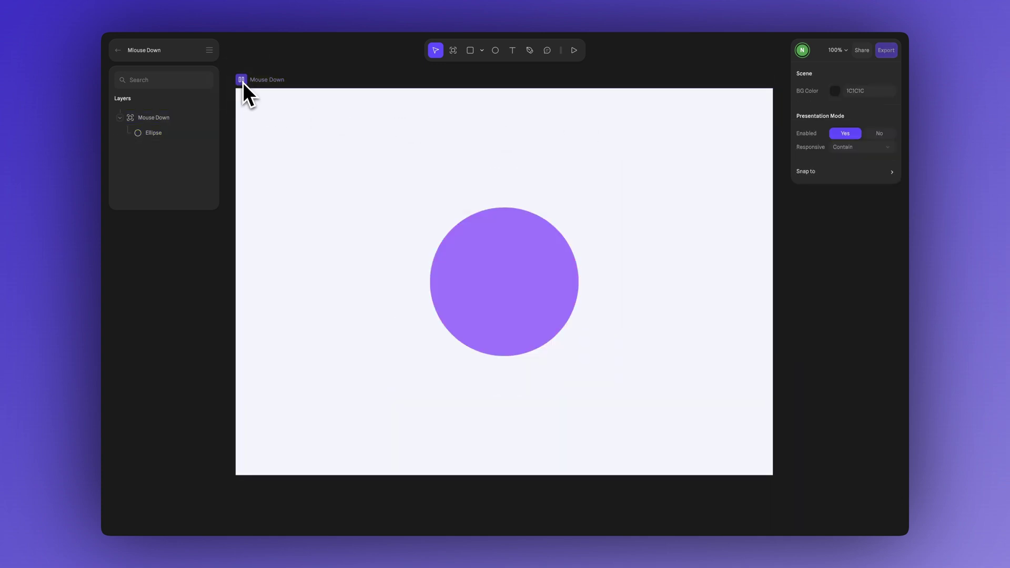
click(736, 141)
click(740, 421)
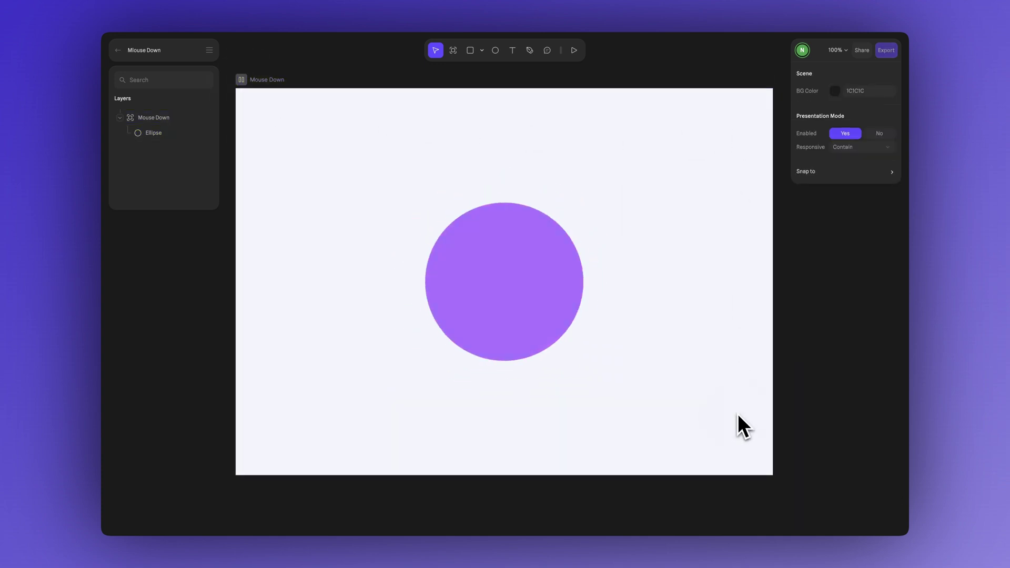
click(284, 444)
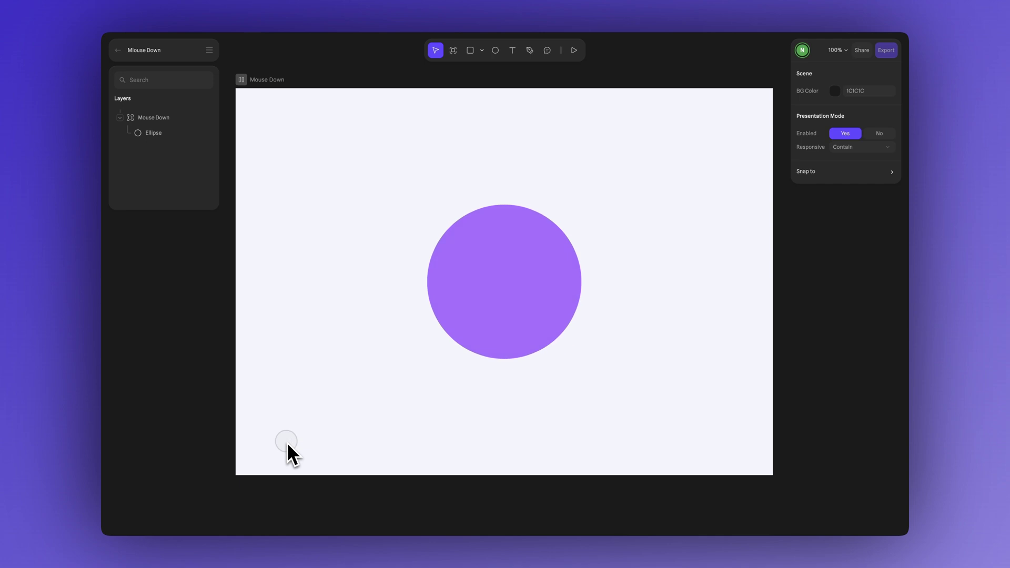
click(265, 129)
click(662, 159)
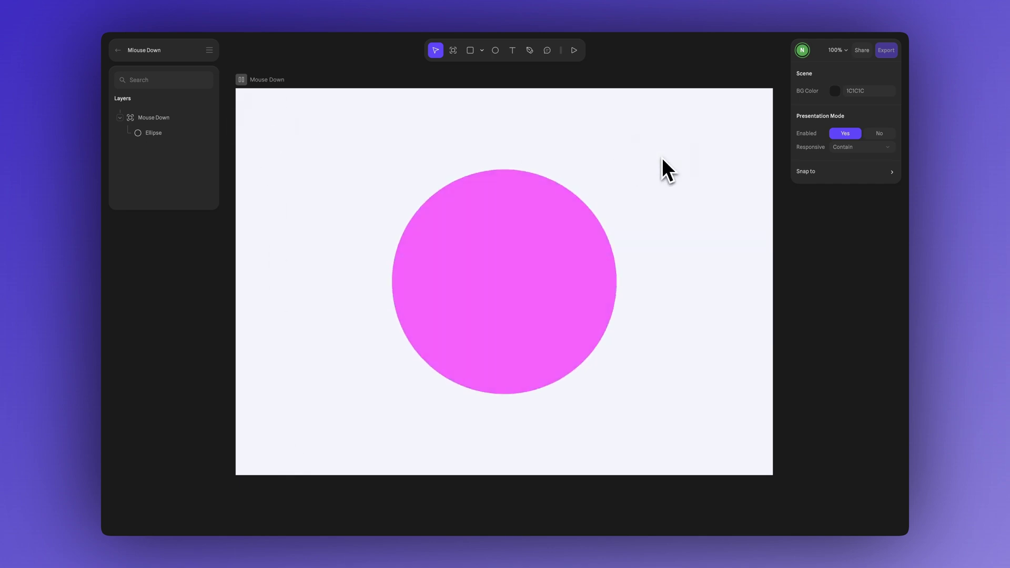
Test the scene-wide Mouse Down trigger once more and trigger the yellow circle in the Mouse Up frame's preview.
click(705, 417)
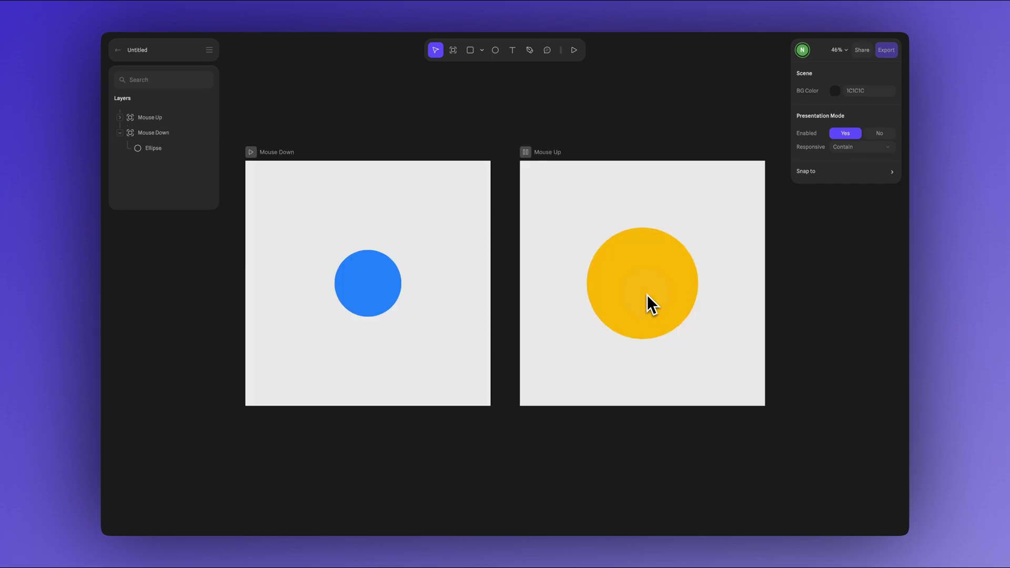
click(647, 295)
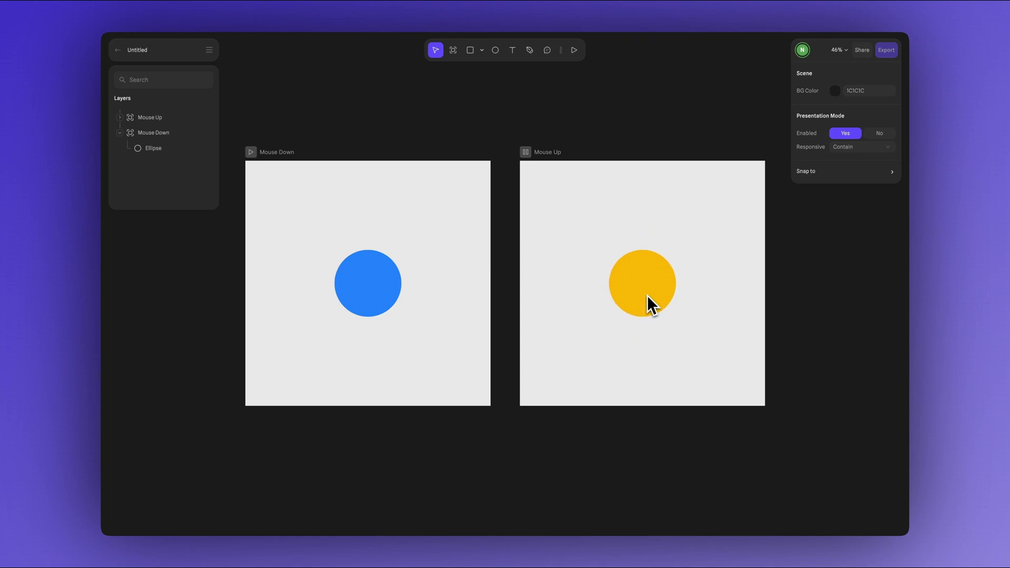
click(648, 295)
click(649, 286)
Preview the Mouse Down and Mouse Up frames in turn, triggering the circle in each, and test the outlined purple circle full screen.
click(251, 154)
click(392, 301)
click(392, 301)
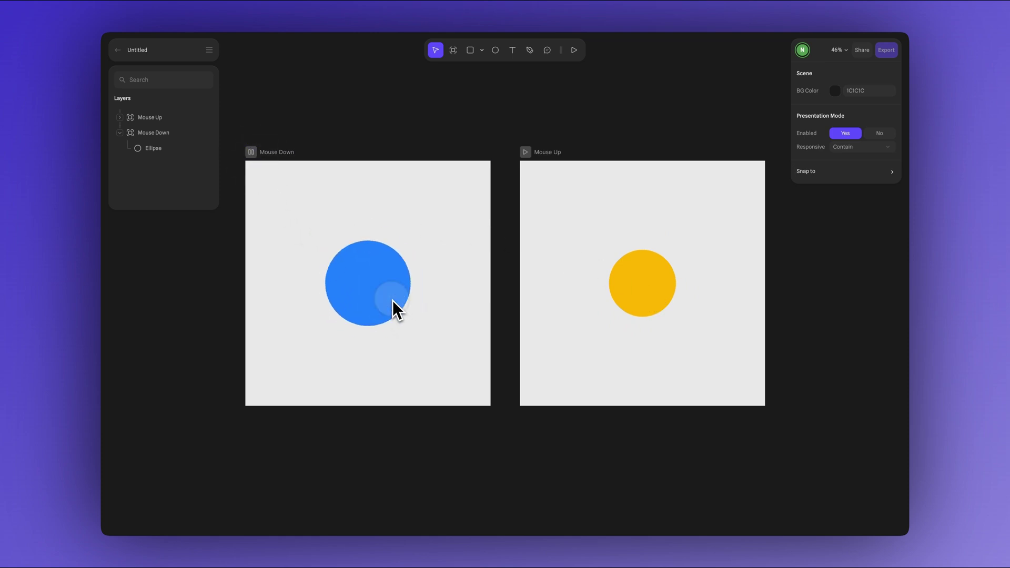
click(526, 152)
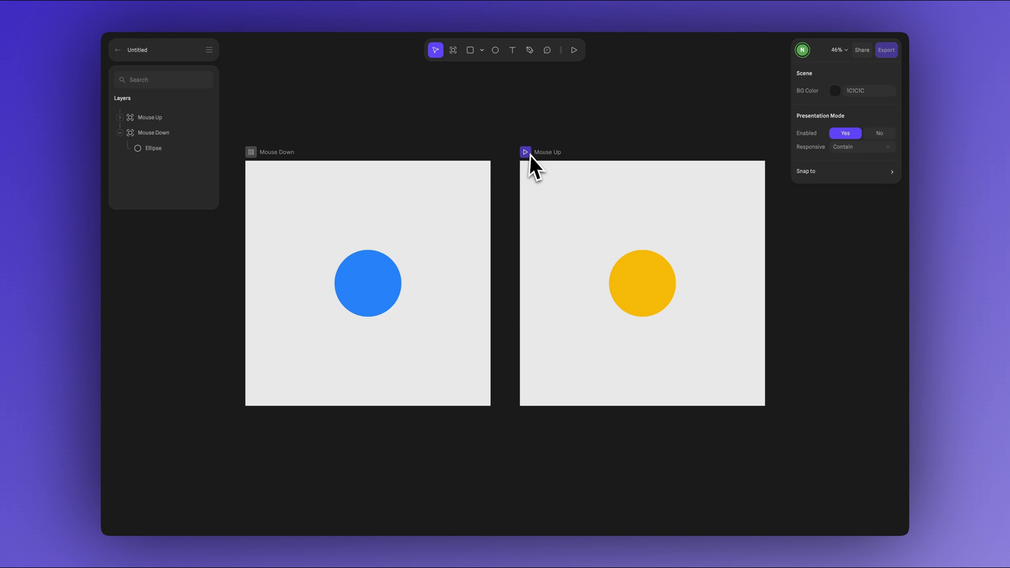
click(648, 288)
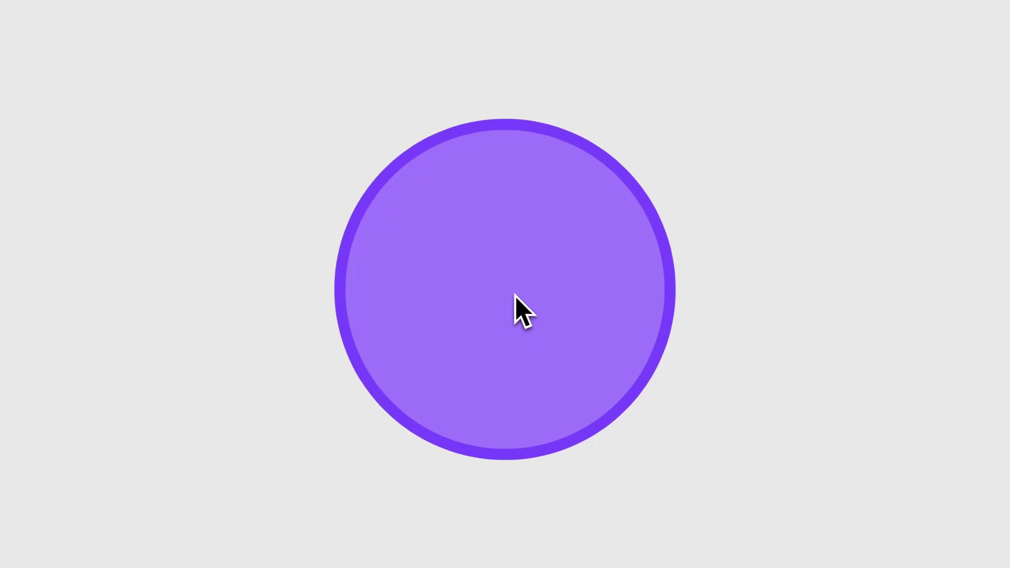
click(515, 295)
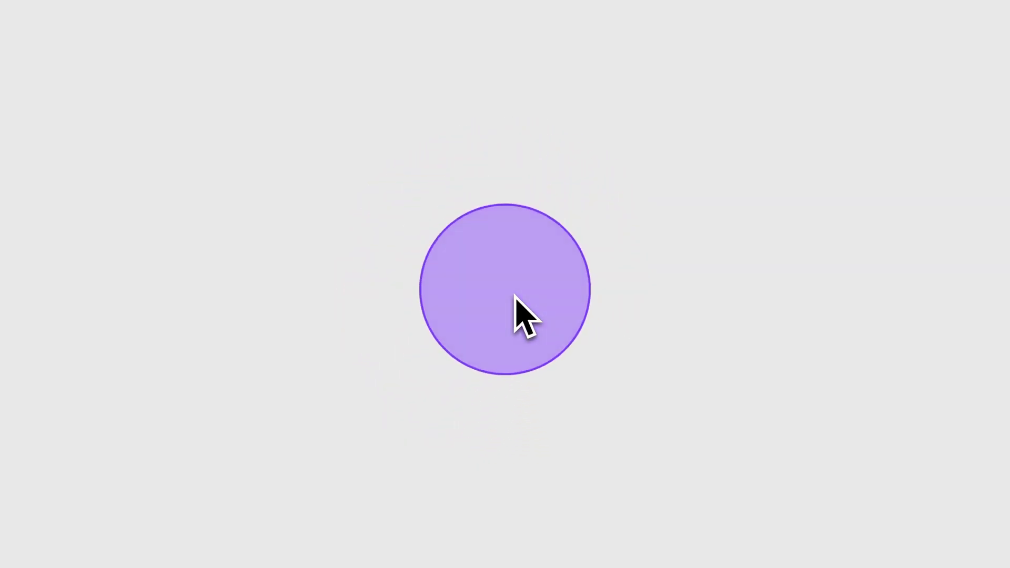
click(512, 299)
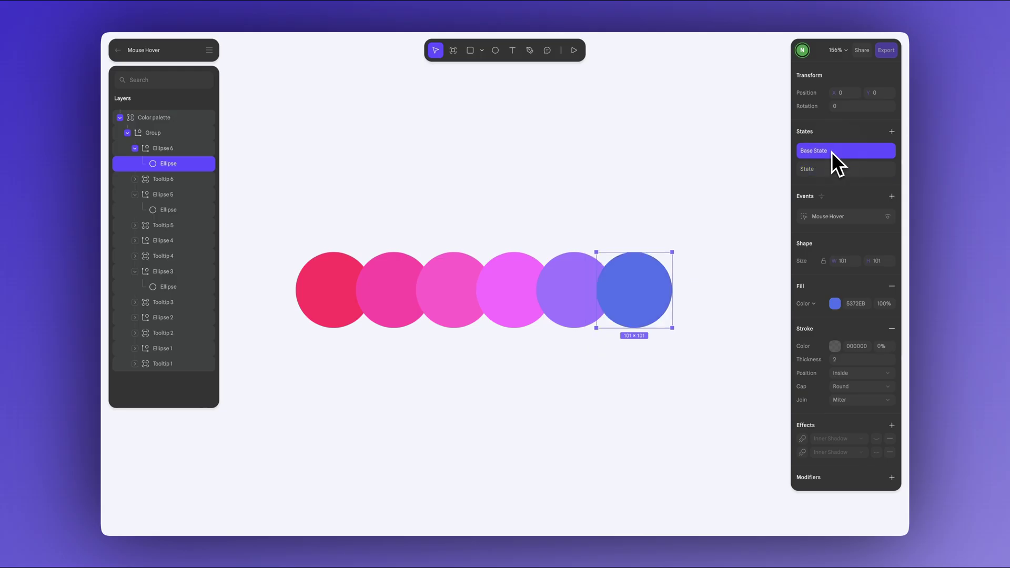
Compare the Base State and State of the ellipse inside Ellipse 6.
click(831, 169)
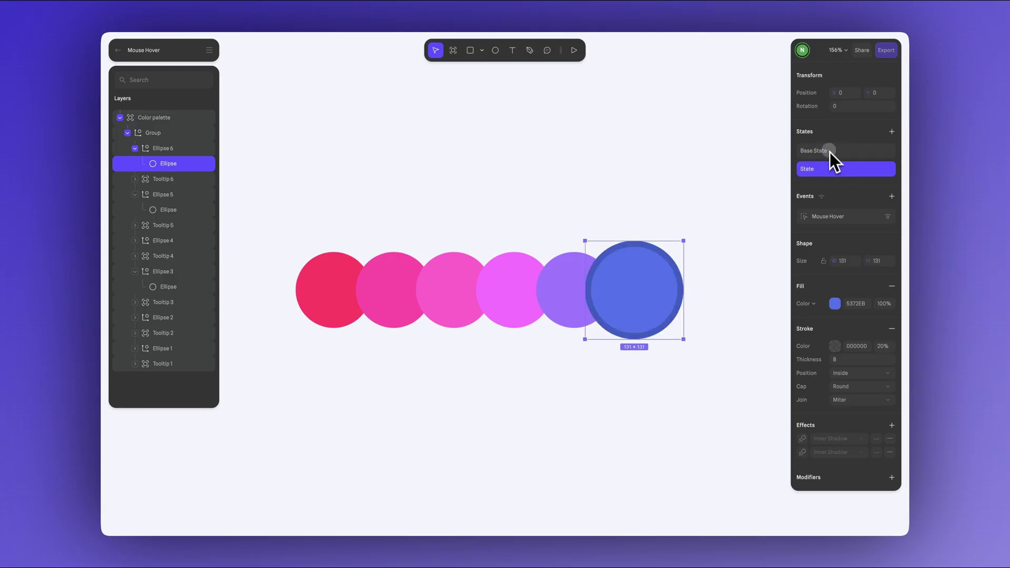
click(830, 152)
click(828, 168)
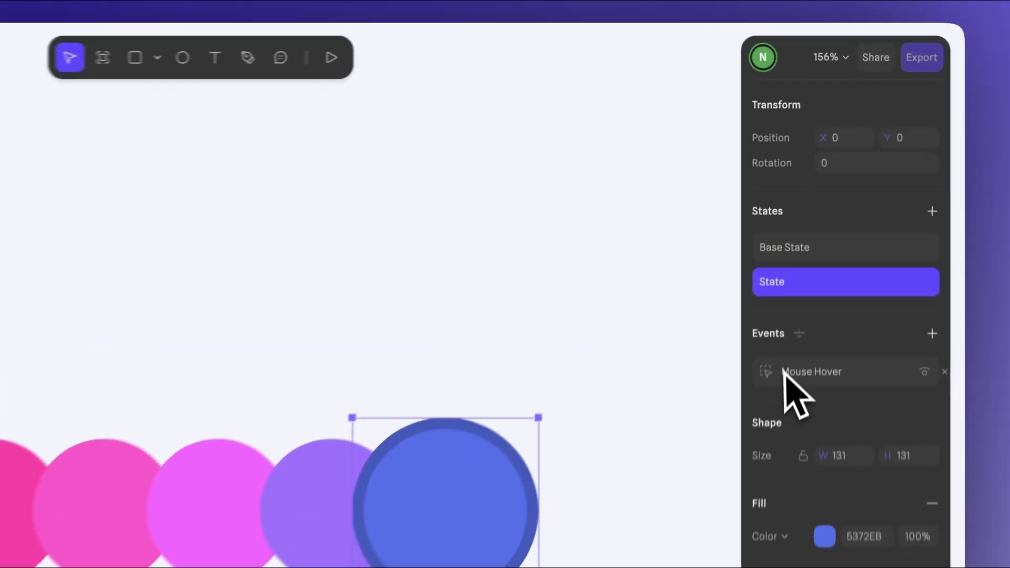
Examine the blue ellipse's Mouse Hover event, including the available event types and its Transition actions.
click(814, 216)
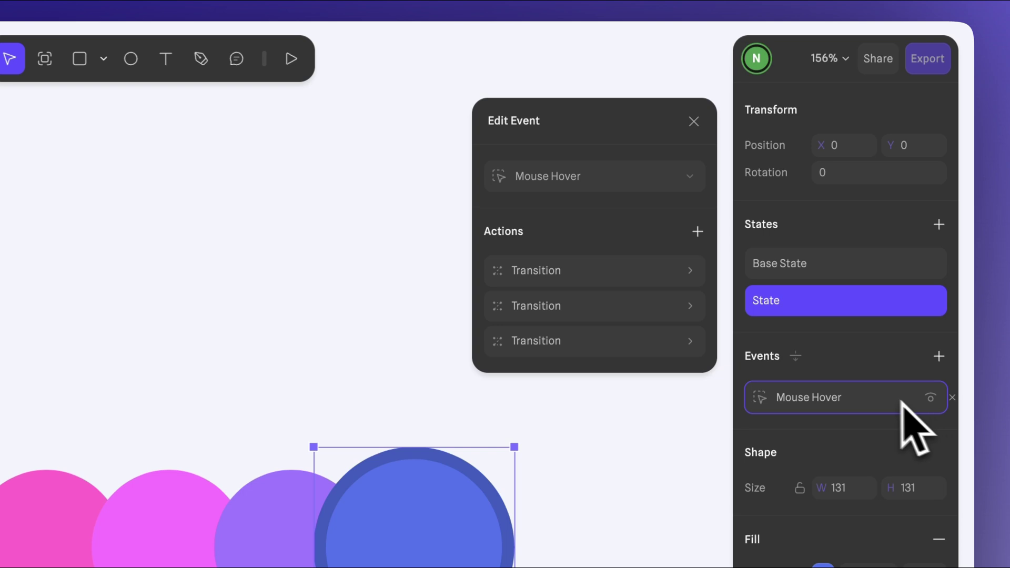
click(571, 179)
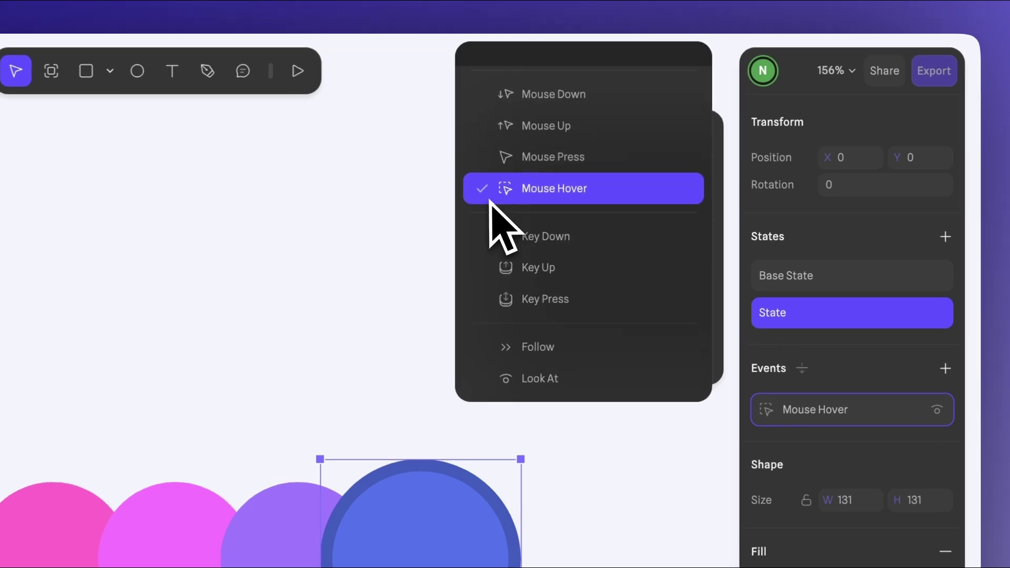
click(629, 178)
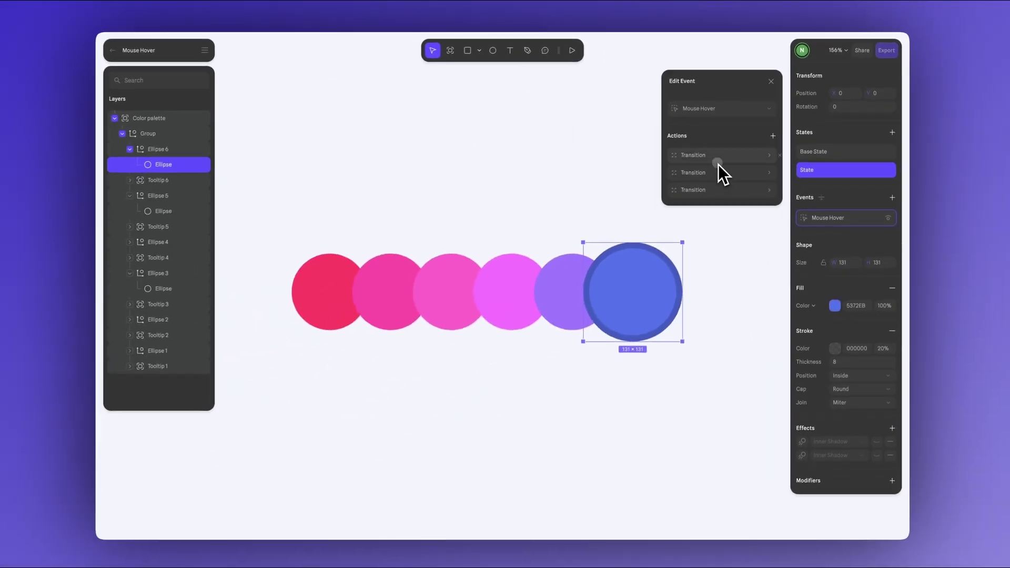
click(637, 239)
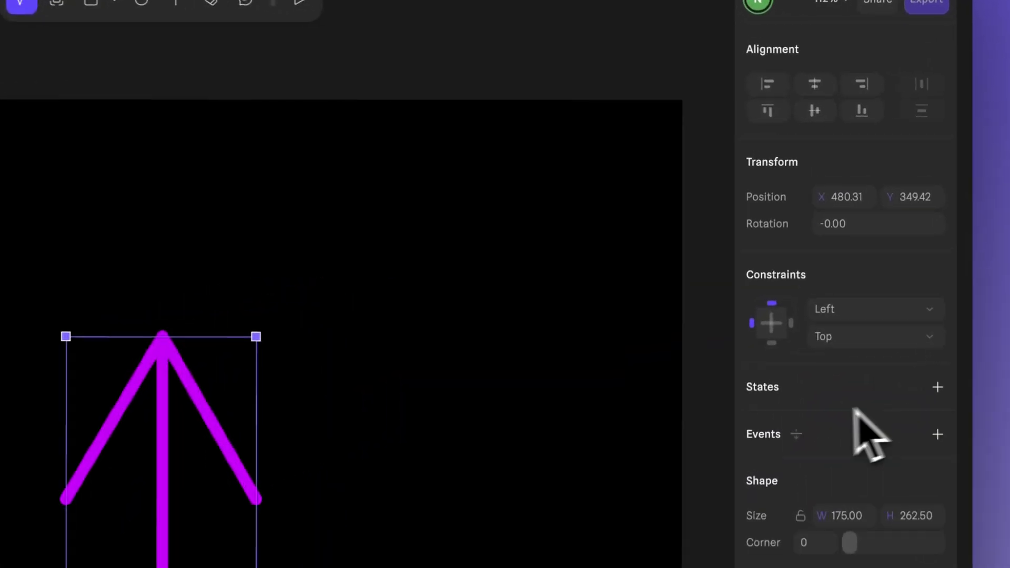
Add an event to the arrow shape and set its type to Look At.
click(939, 439)
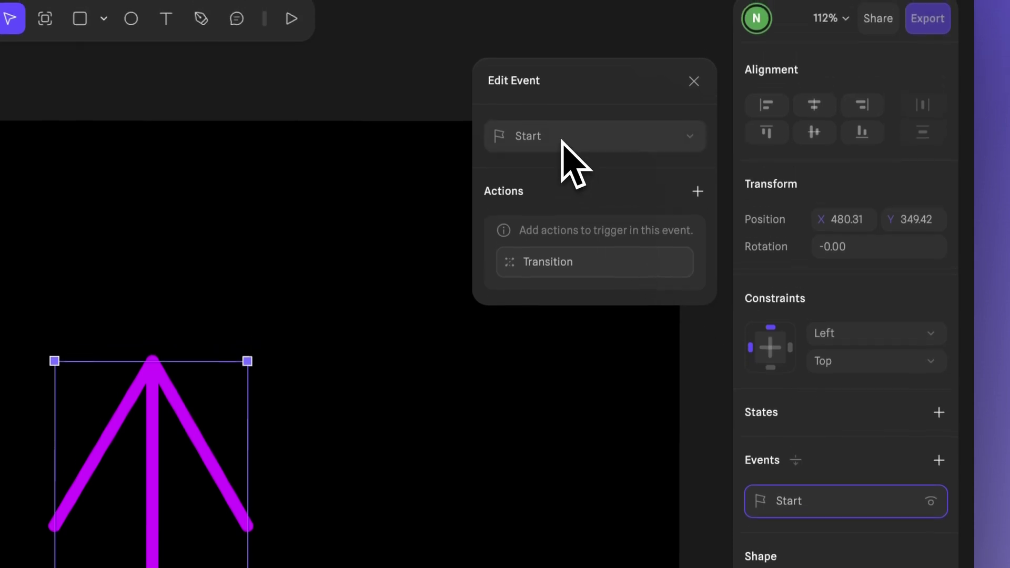
click(563, 124)
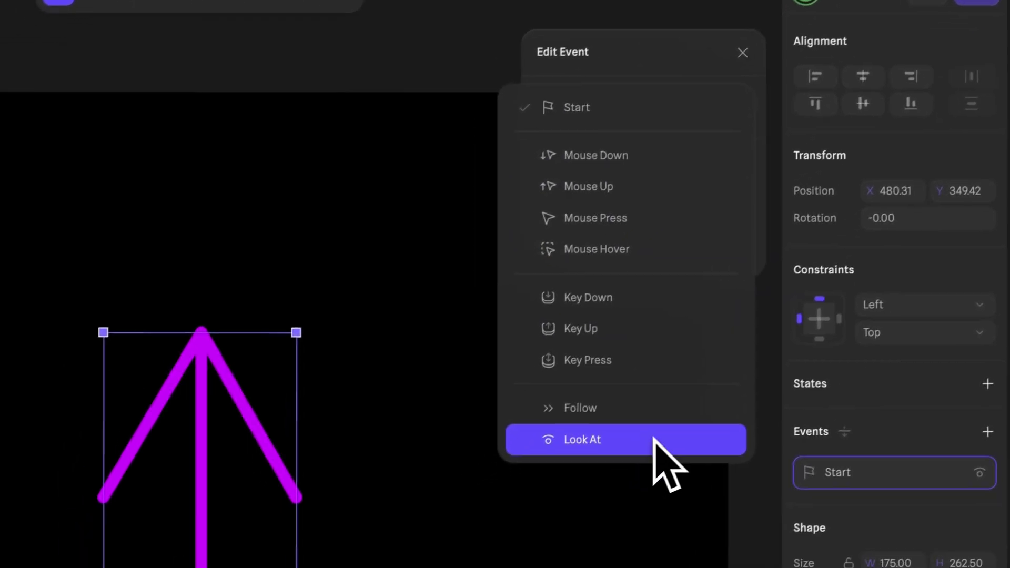
click(692, 439)
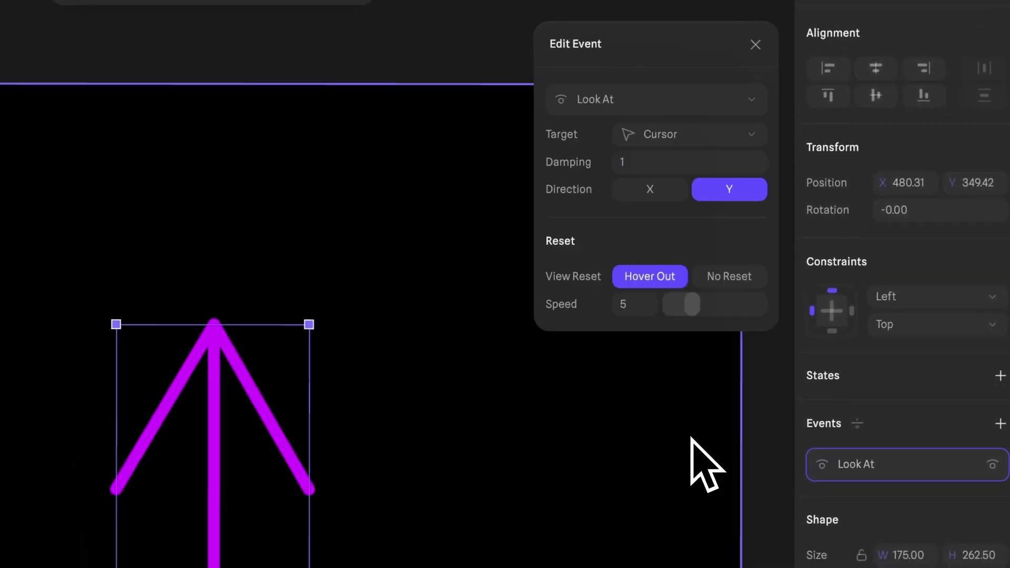
Configure the arrow's Look At event with Cursor as the target, a damping of 10 and the Y direction.
click(699, 141)
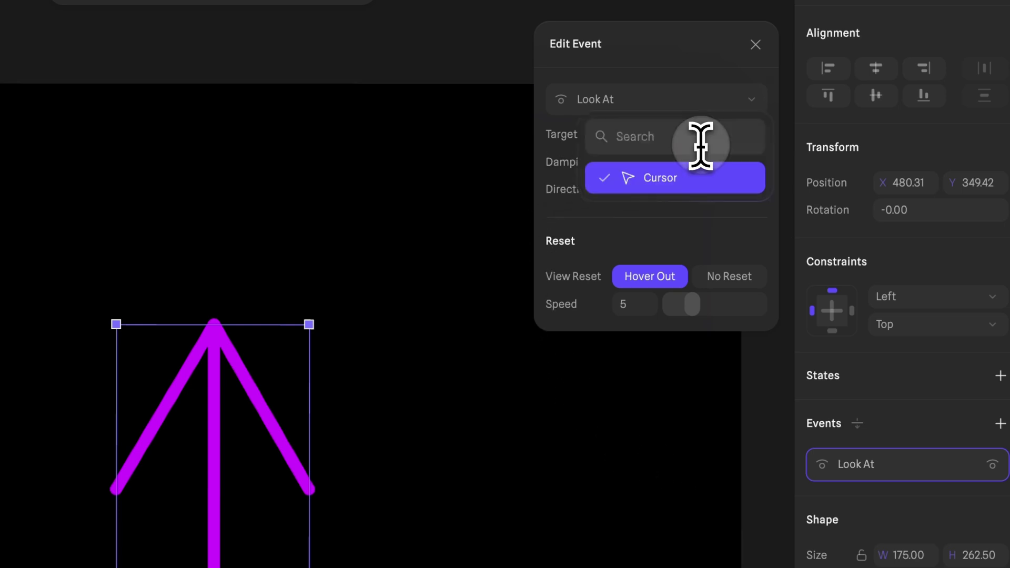
click(718, 182)
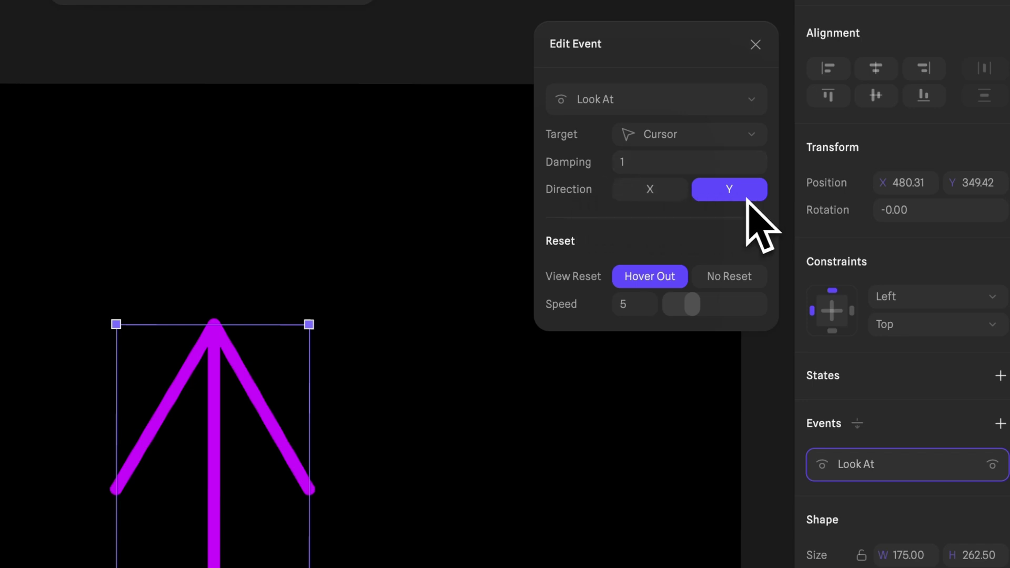
click(645, 197)
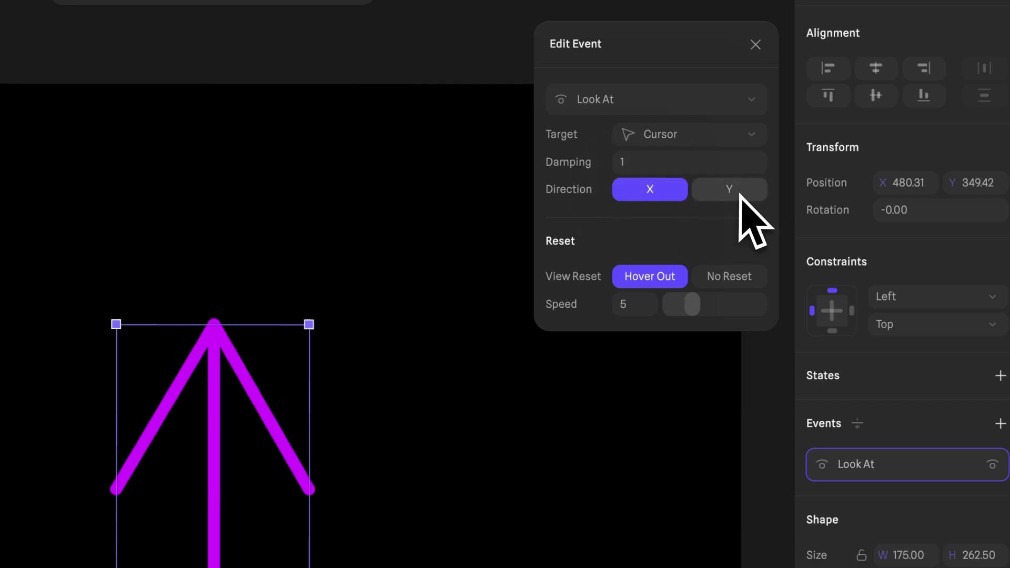
click(655, 166)
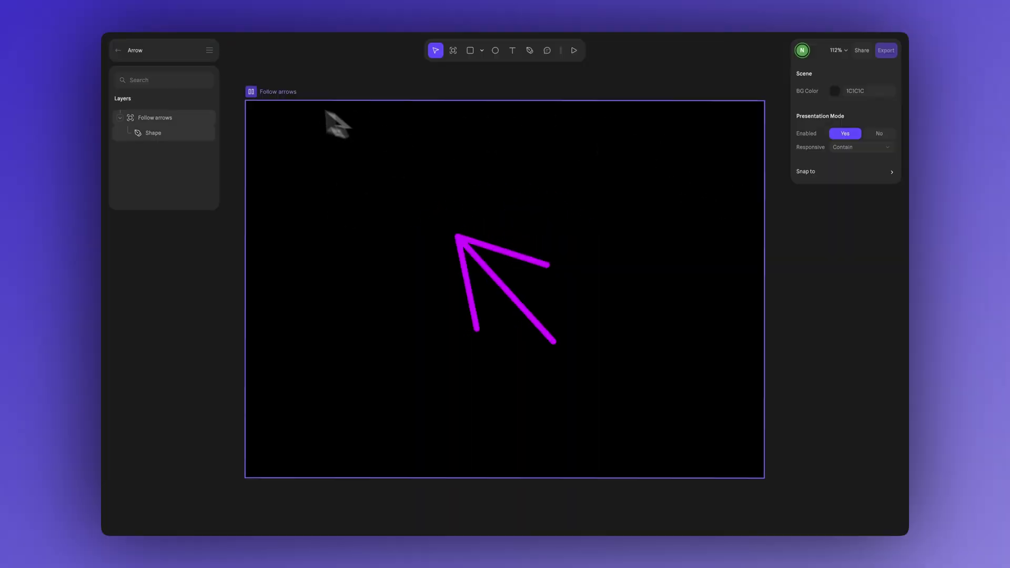
Exit the preview, move the arrow into the frame's left half and place a duplicate to its right at about X 632.
click(251, 92)
click(510, 236)
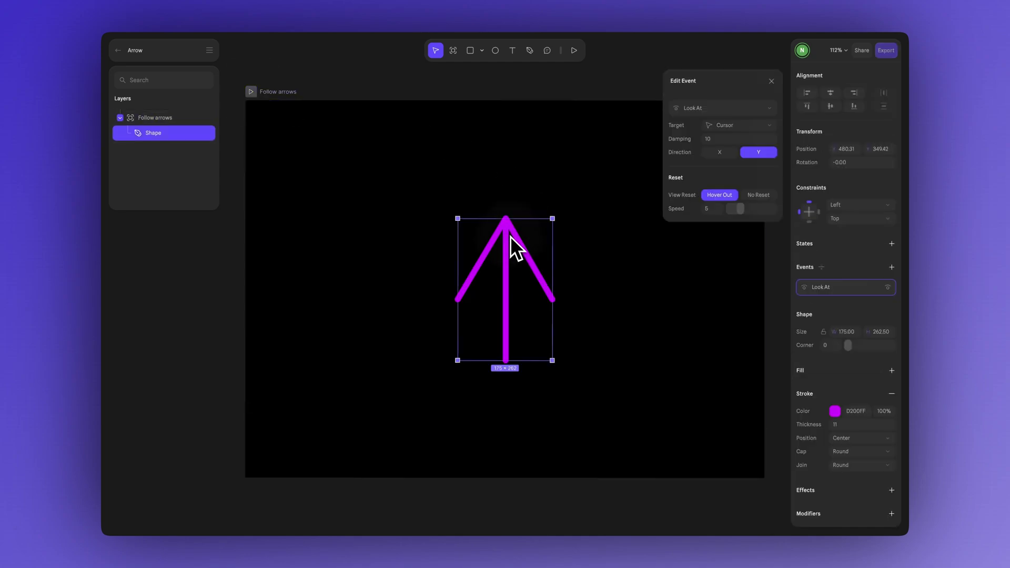
drag(521, 245, 408, 248)
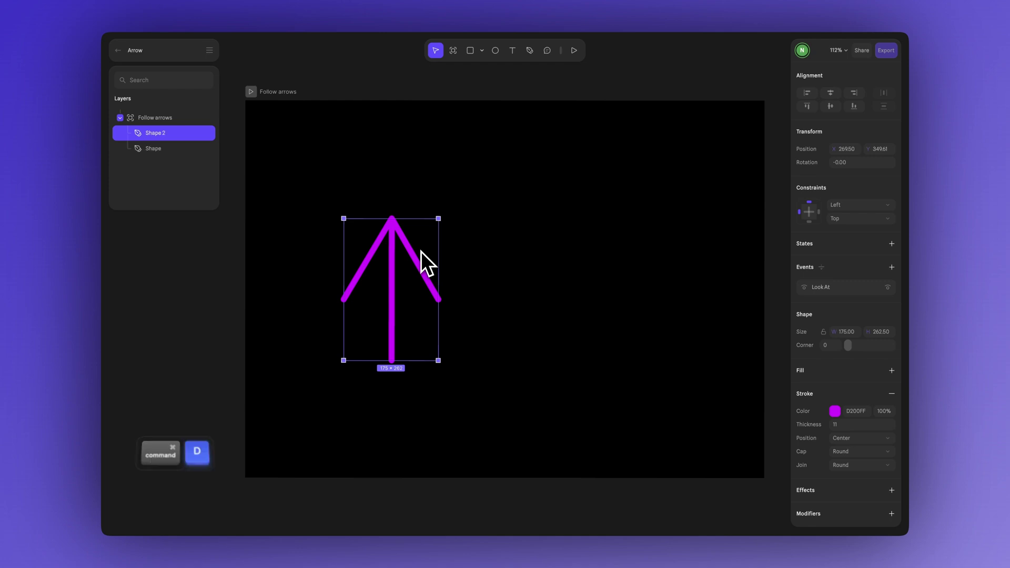
drag(414, 251, 612, 255)
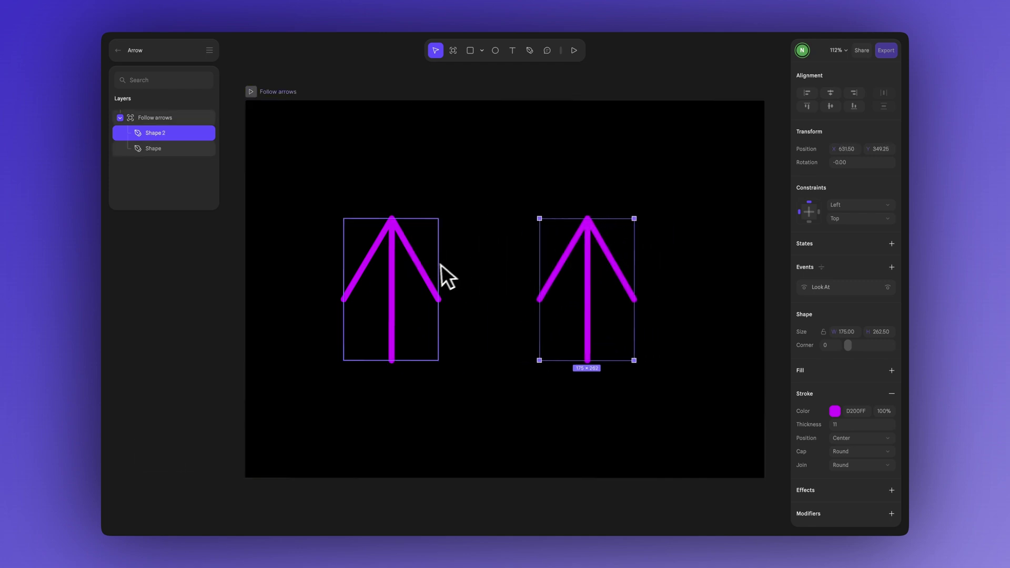
Center both arrows together horizontally in the Follow arrows frame and preview it.
shift+click(422, 276)
mouse_move(590, 275)
mouse_down()
mouse_move(613, 273)
mouse_move(605, 260)
mouse_up()
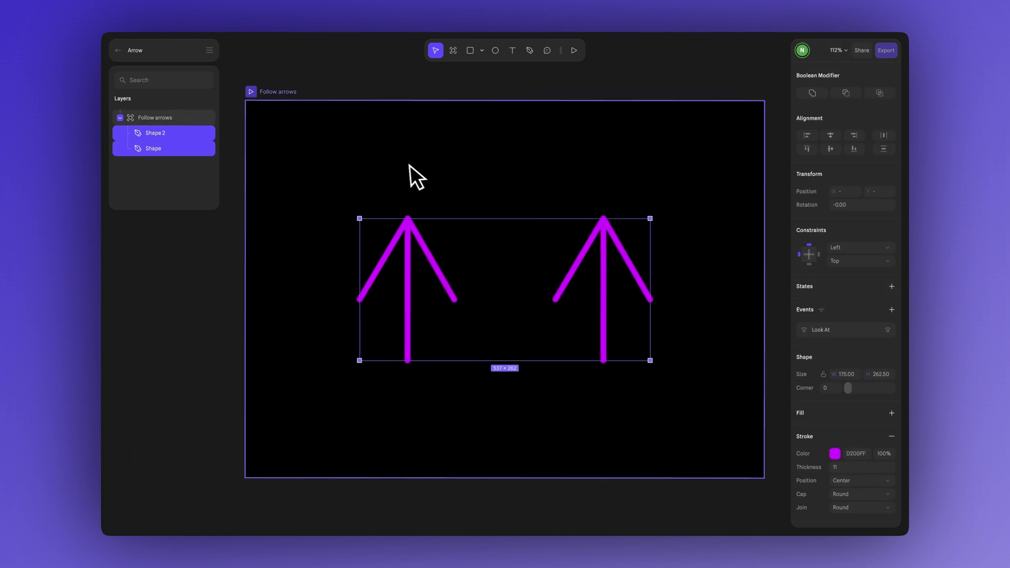
click(251, 92)
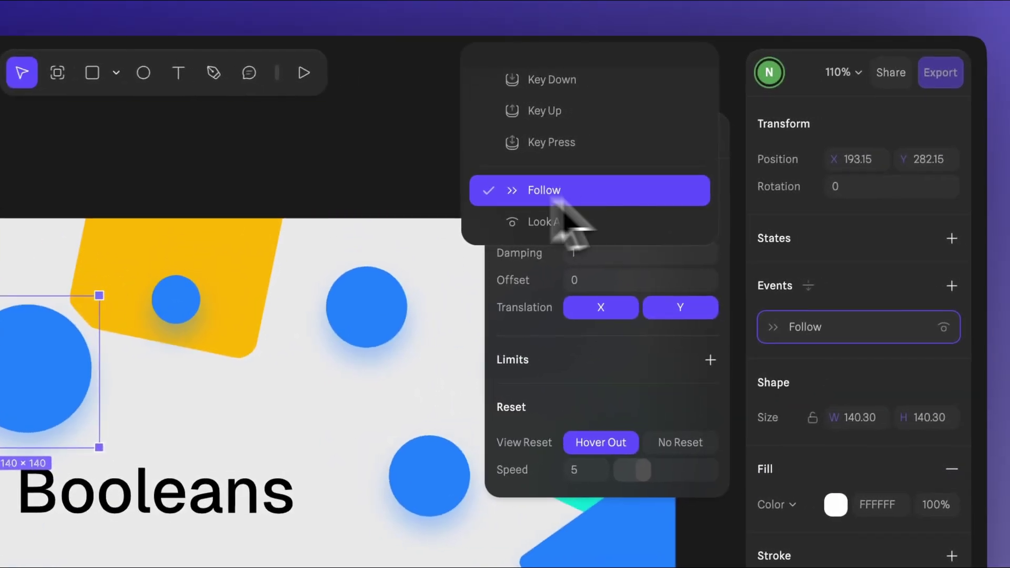
Turn the X and Y translation of the Main circle's Follow event off and back on.
click(901, 177)
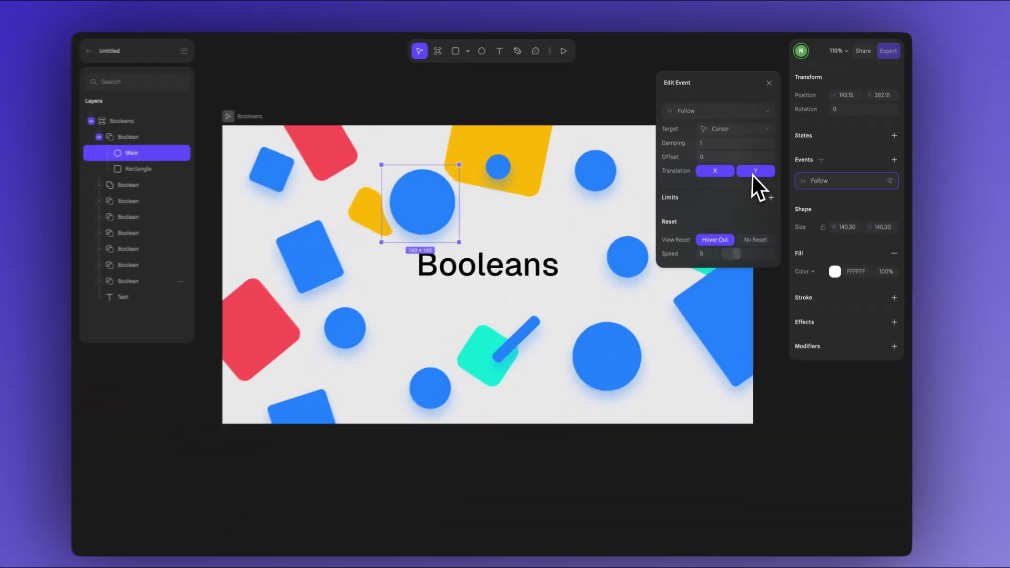
click(680, 307)
click(599, 308)
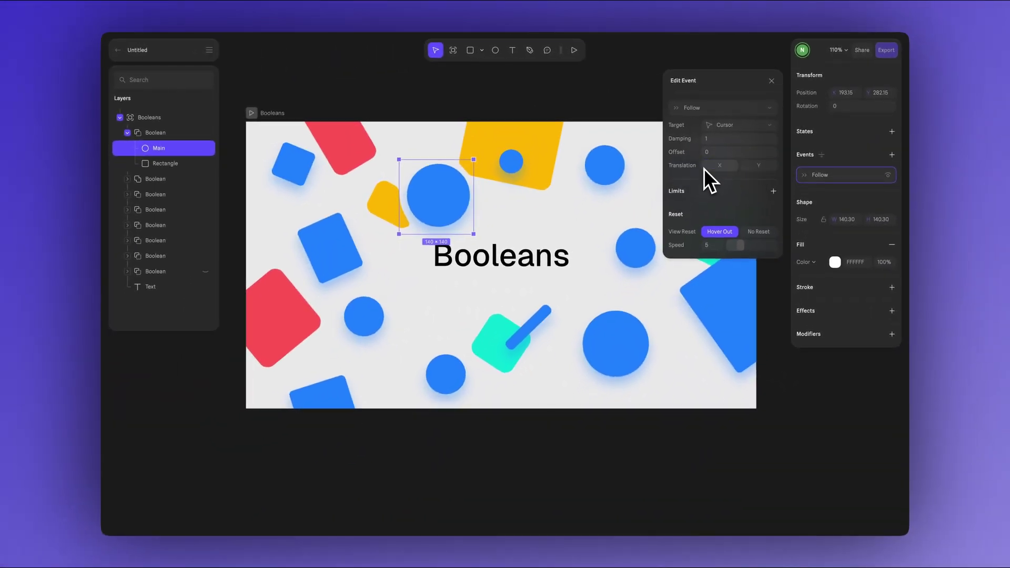
click(751, 169)
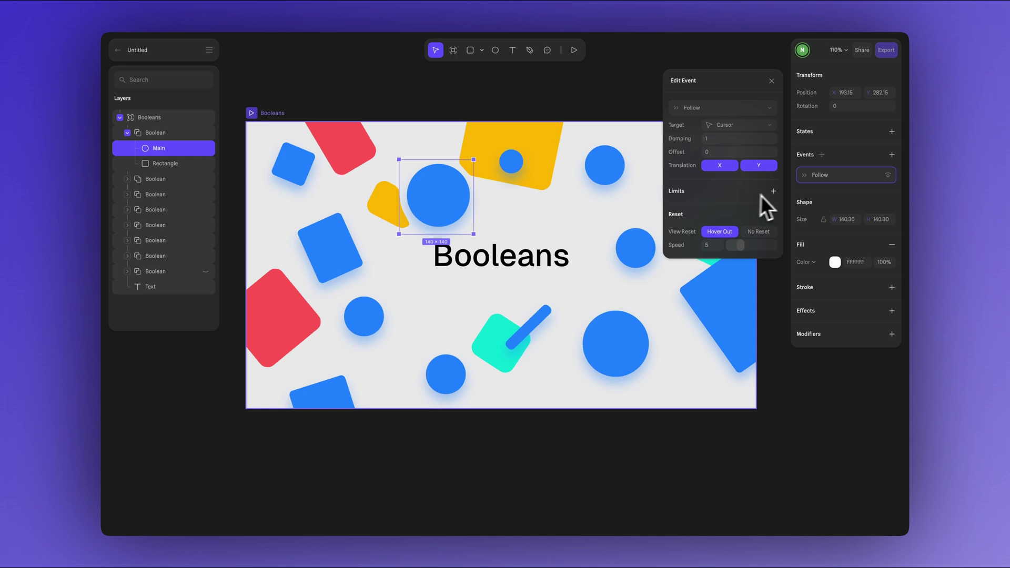
Add a limit to the Follow event, check its Radial and Planar types, and remove the limit.
click(773, 192)
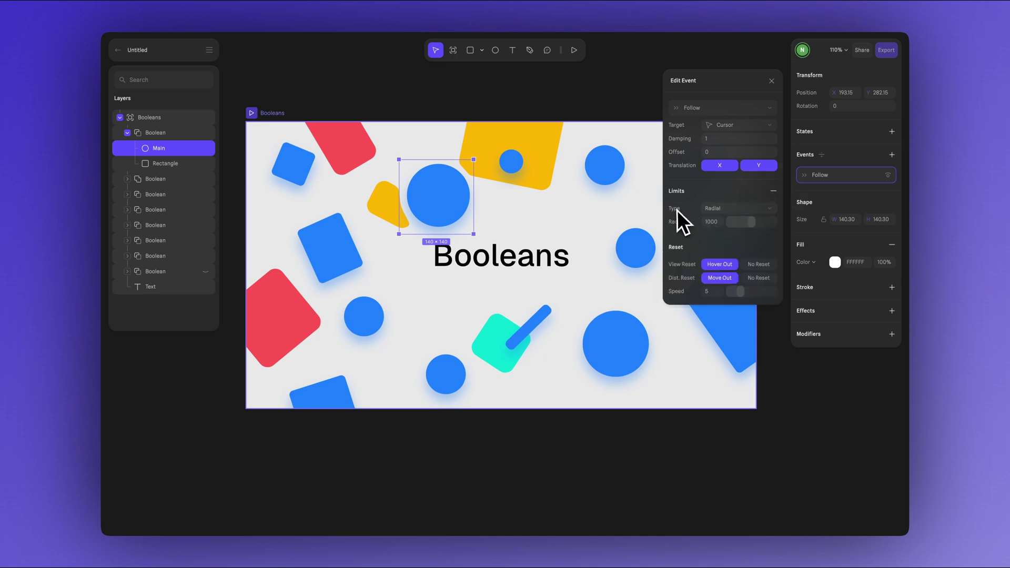
click(752, 210)
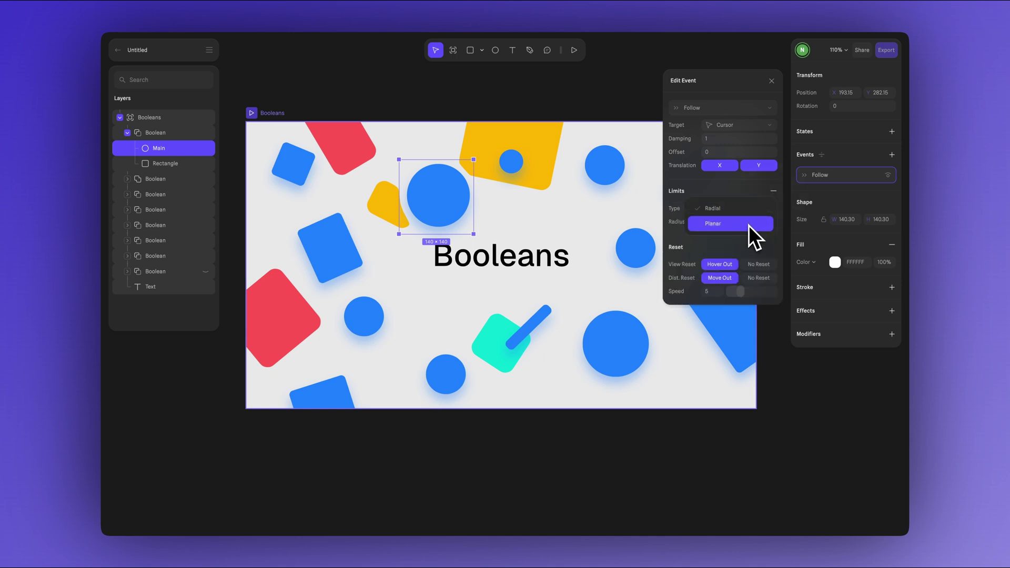
click(747, 214)
click(773, 192)
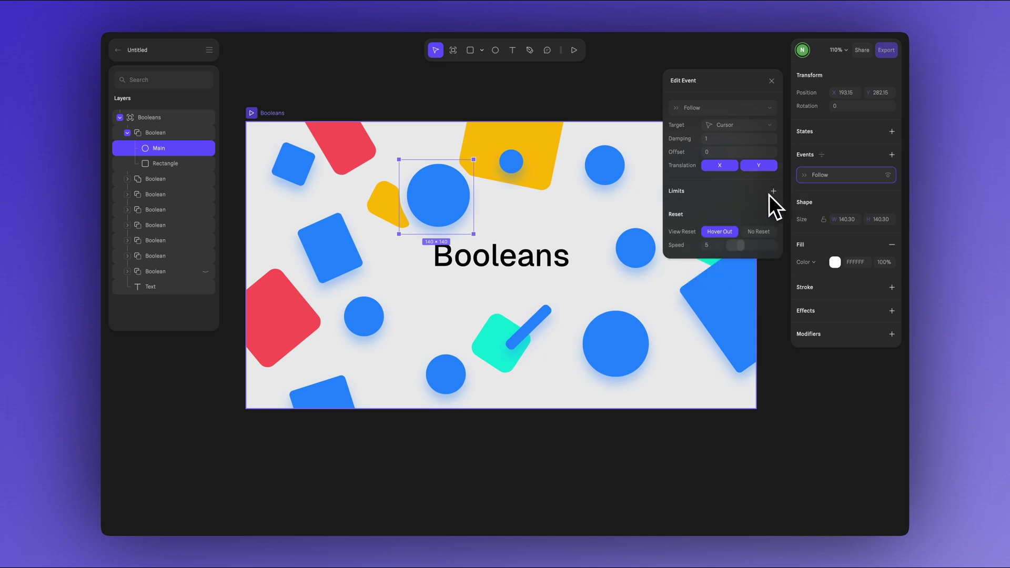
Preview the Booleans frame, and trigger the purple ellipse in the Mouse Down frame's preview.
click(254, 116)
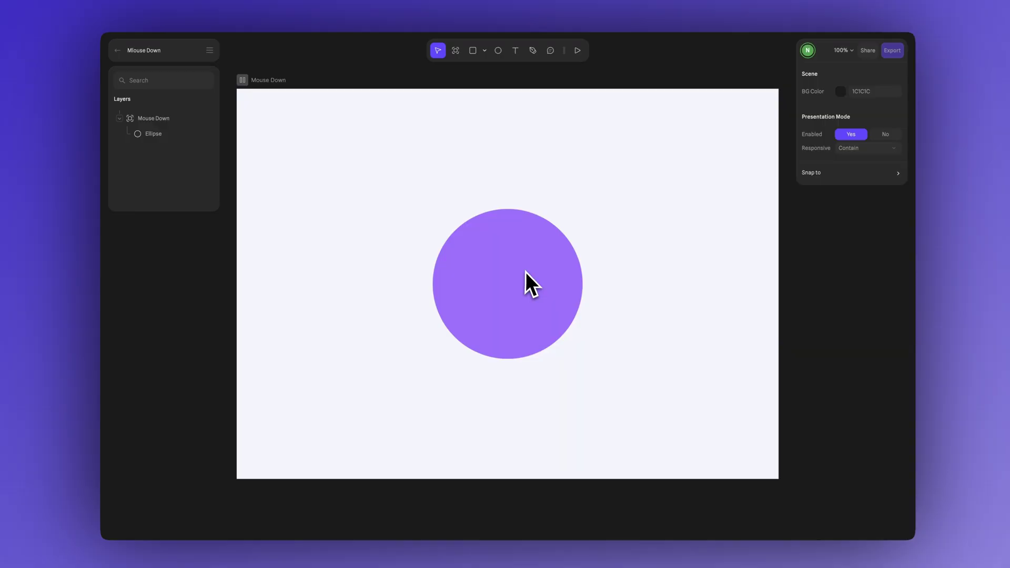
click(523, 270)
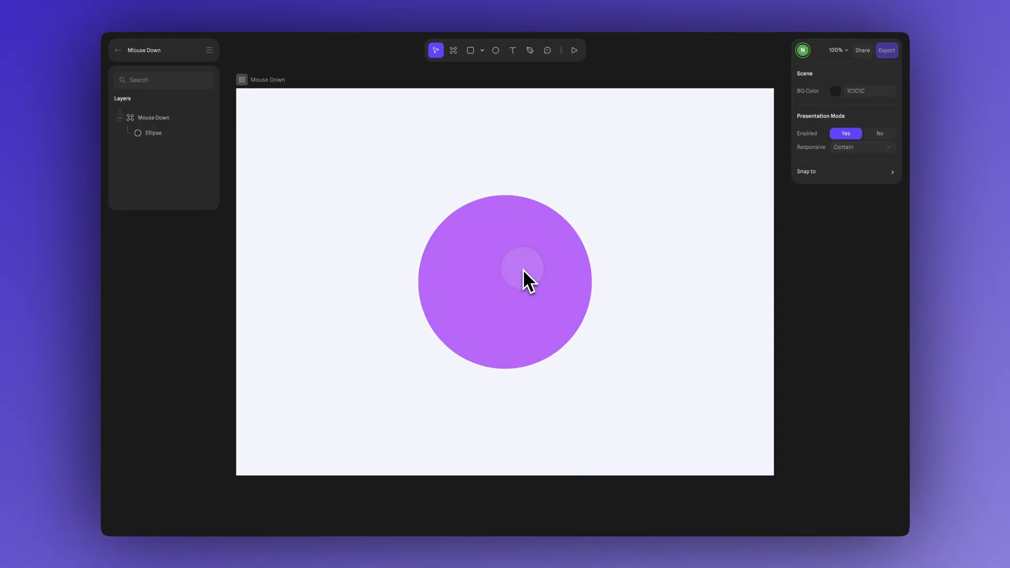
click(523, 270)
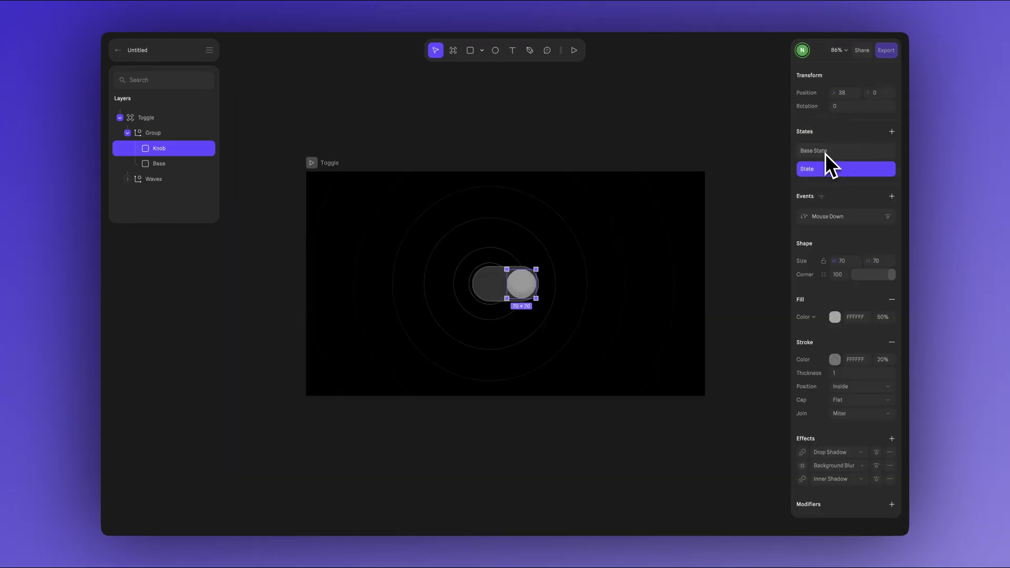
Examine the toggle's Base State, its Waves layers, and the Transition actions in the Knob's Mouse Down event.
click(825, 151)
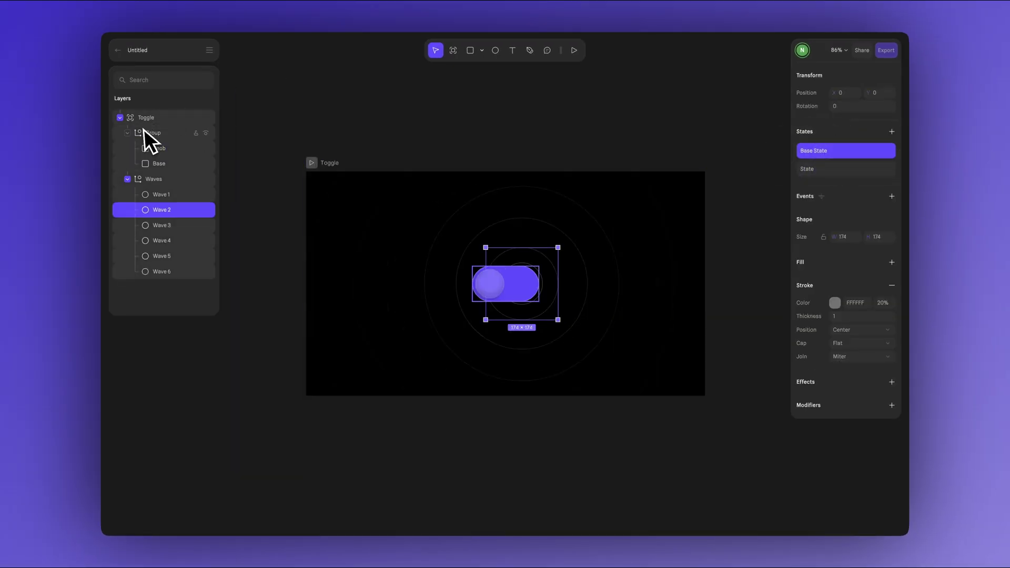
click(144, 131)
click(153, 179)
click(160, 148)
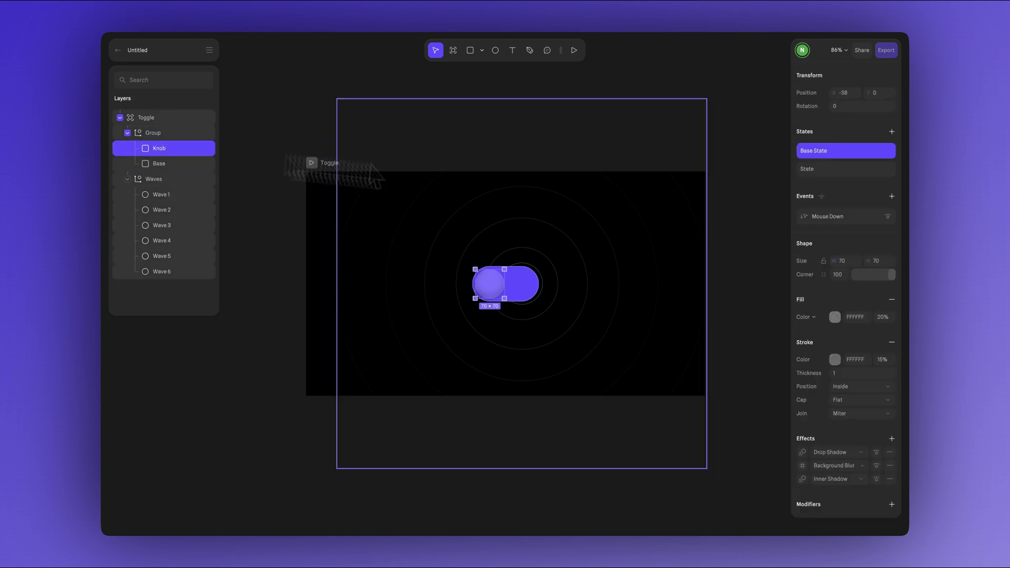
click(841, 218)
click(700, 170)
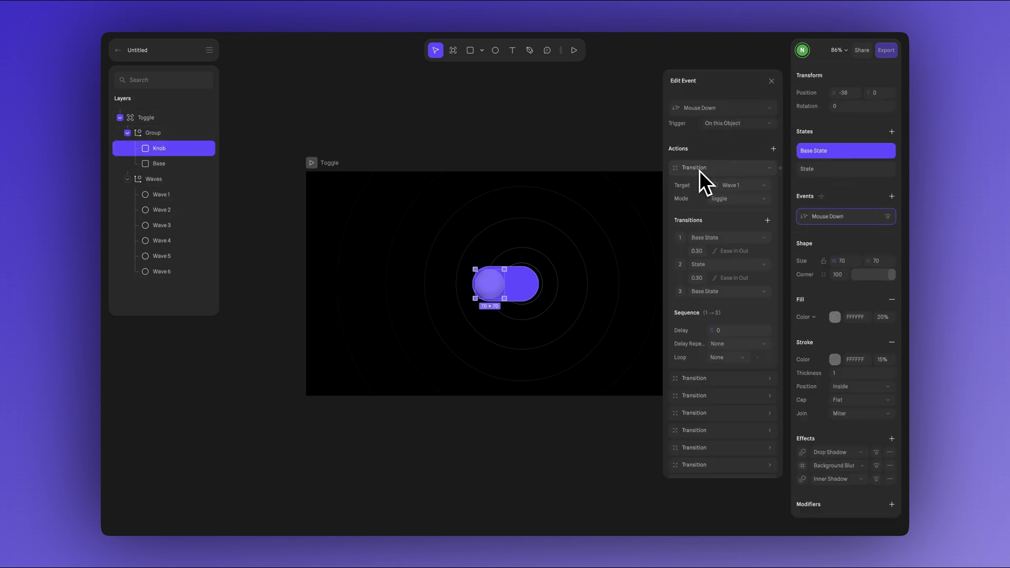
click(699, 170)
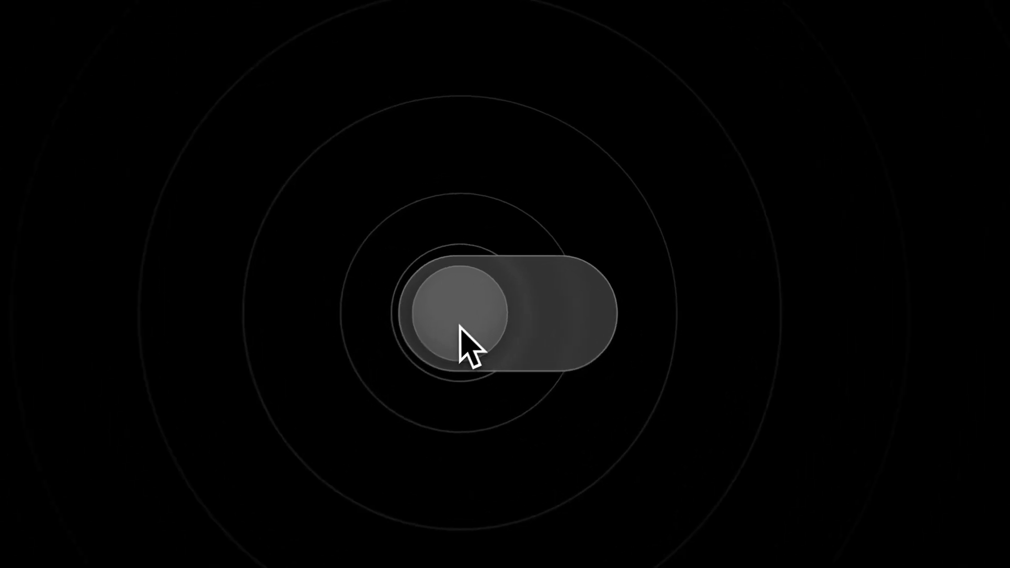
Preview the Toggle frame and switch the knob back and forth to test its Mouse Down transitions.
click(476, 319)
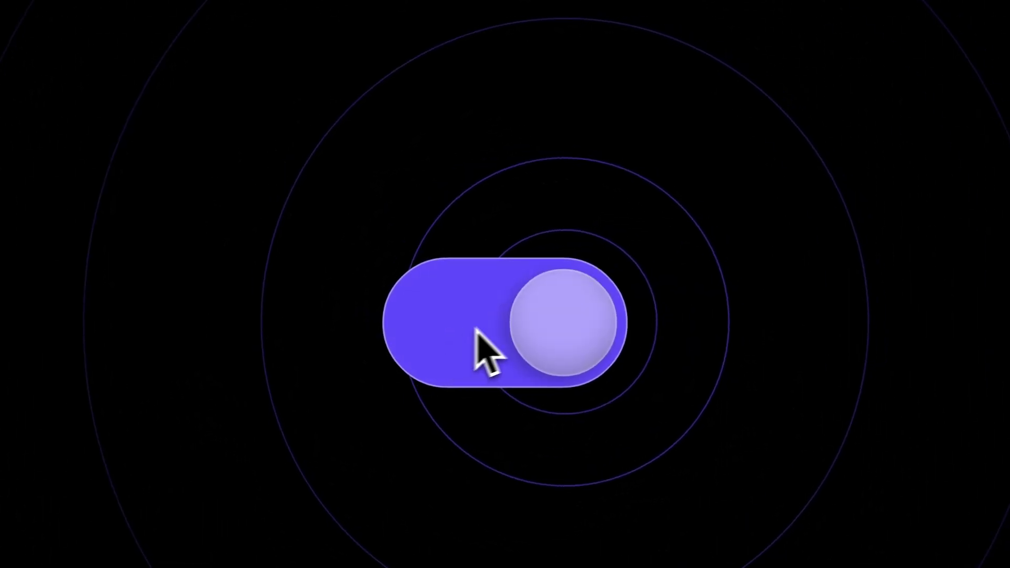
click(577, 323)
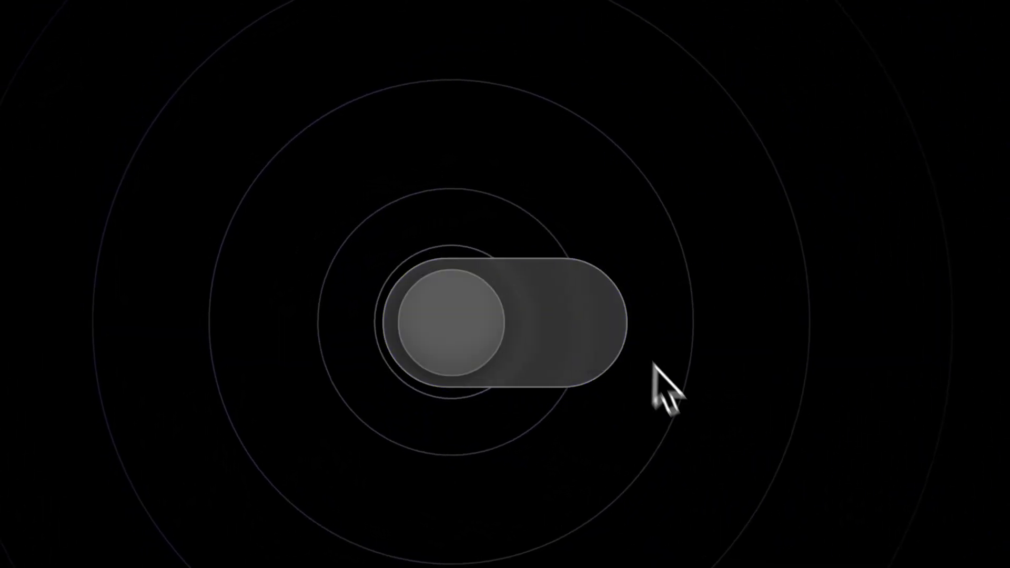
click(451, 334)
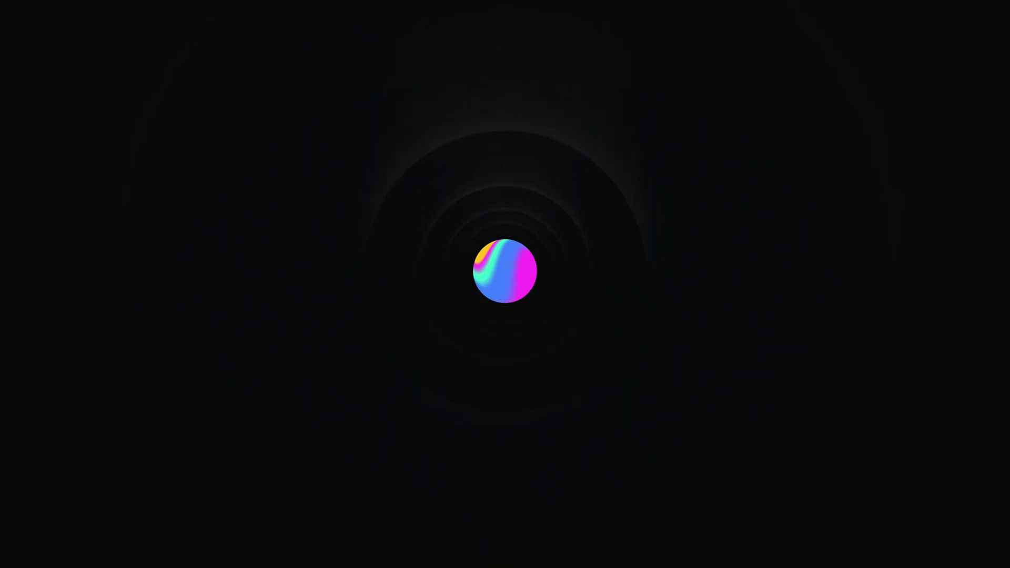